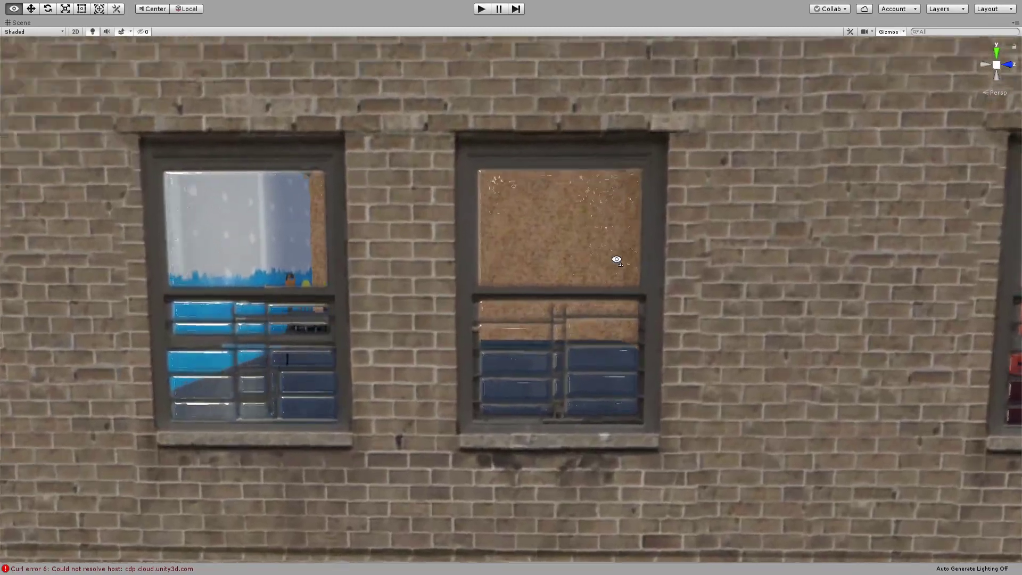
# Examine the fake room interiors behind the windows up close from different angles, and the whole brick facade from a distance.
pyautogui.press('s')
pyautogui.moveTo(617, 259); pyautogui.dragTo(500, 265, button='right')
pyautogui.press('w')
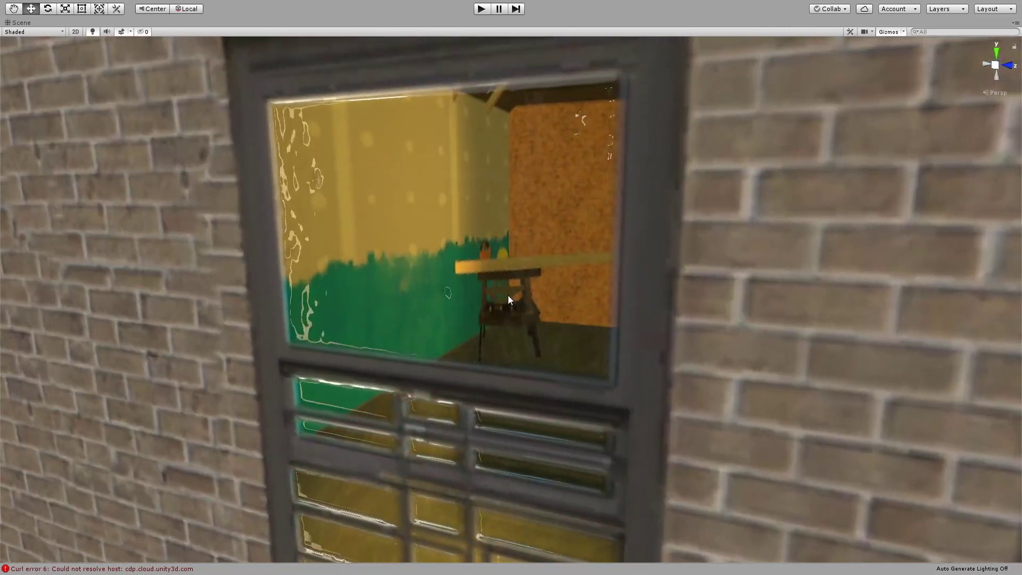
pyautogui.moveTo(522, 308); pyautogui.dragTo(586, 267, button='right')
pyautogui.press('s')
pyautogui.press('q')
pyautogui.press('q')
pyautogui.press('w')
pyautogui.press('e')
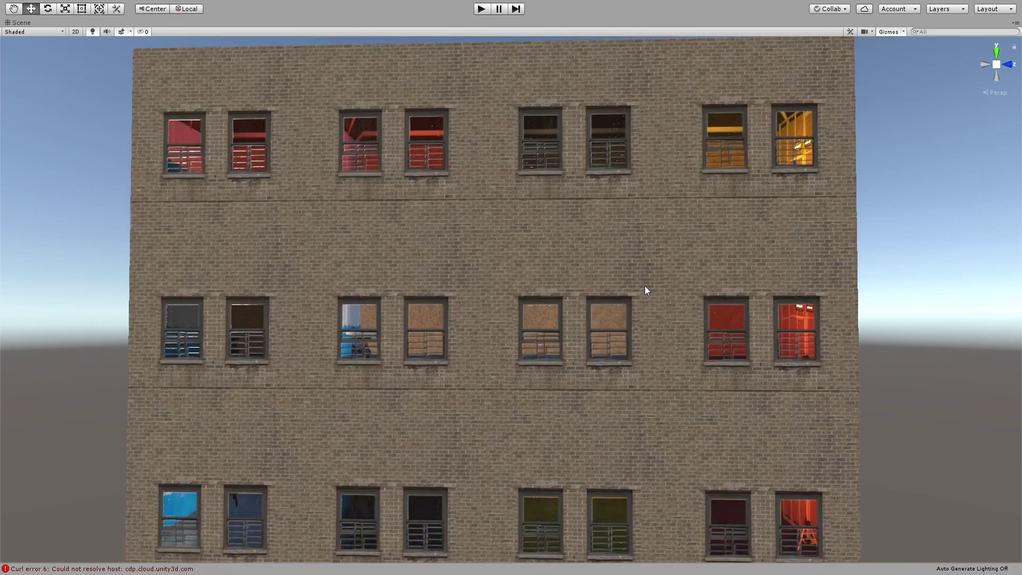
# Restore the full editor layout, select the building cube and set its Fake Window material's Tiling to 5.49.
pyautogui.hotkey('shift', 'space')
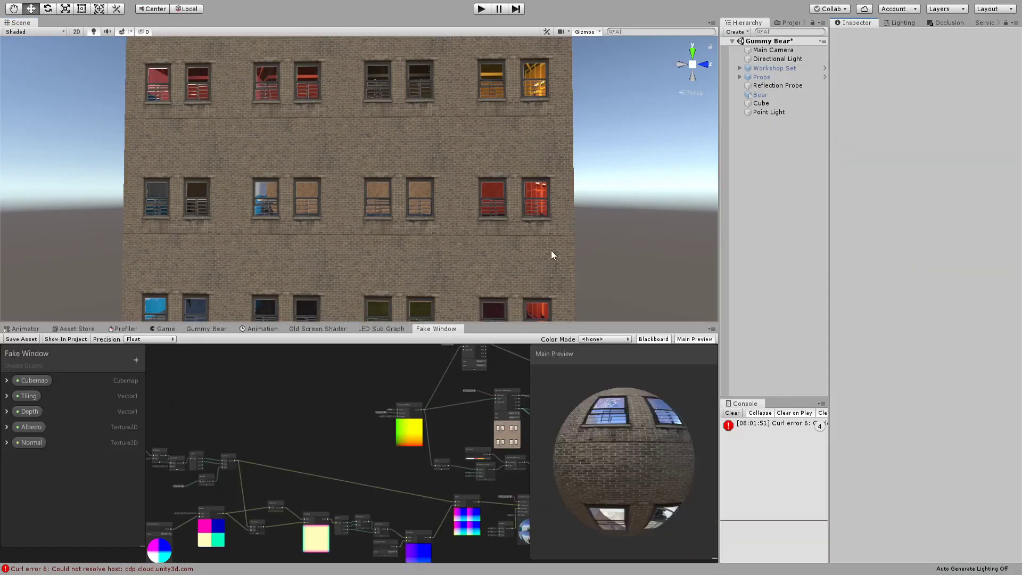
pyautogui.click(519, 217)
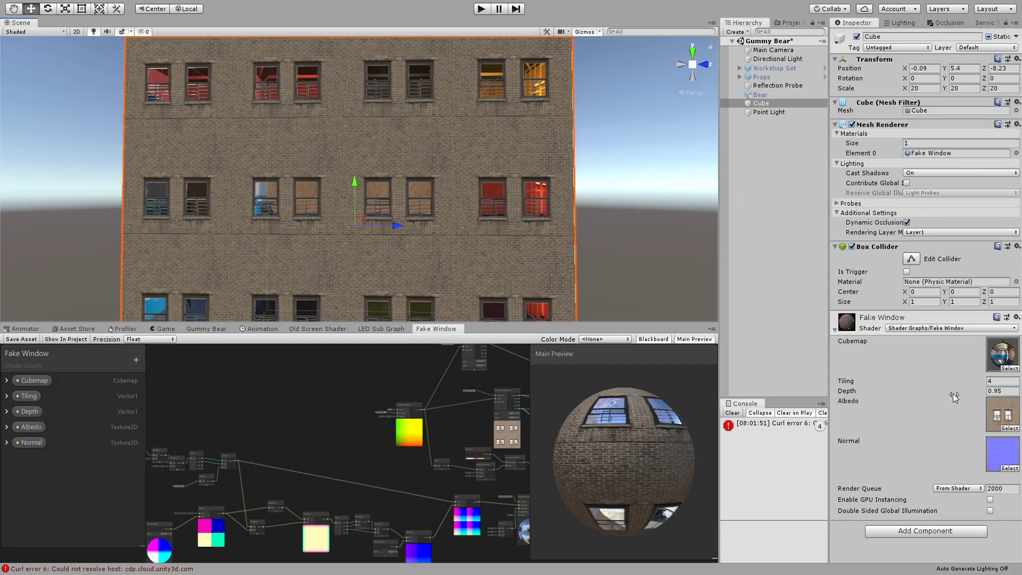
pyautogui.moveTo(920, 383); pyautogui.dragTo(970, 382)
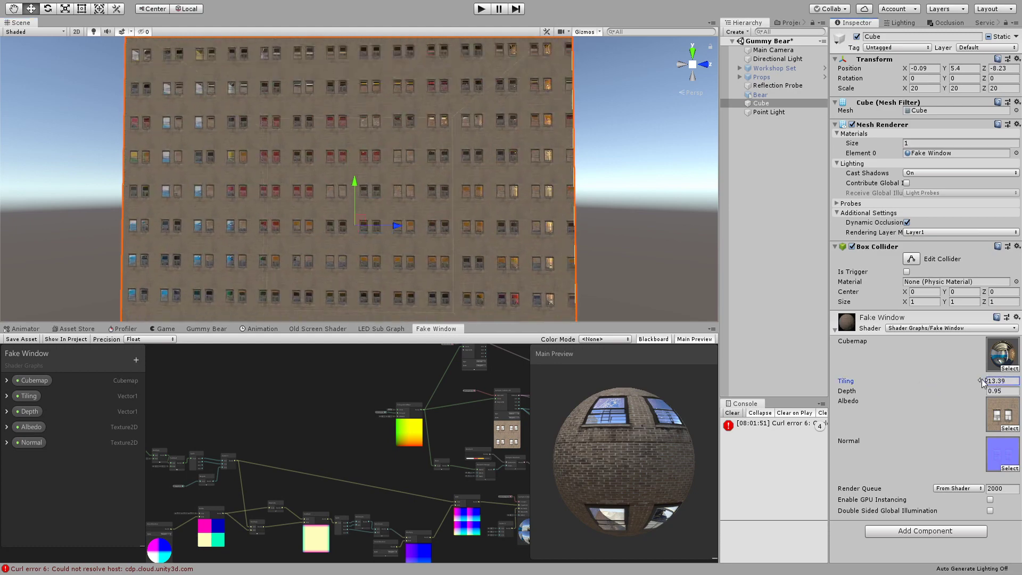
pyautogui.moveTo(914, 382)
pyautogui.mouseDown()
pyautogui.moveTo(899, 382)
pyautogui.moveTo(930, 377)
pyautogui.mouseUp()
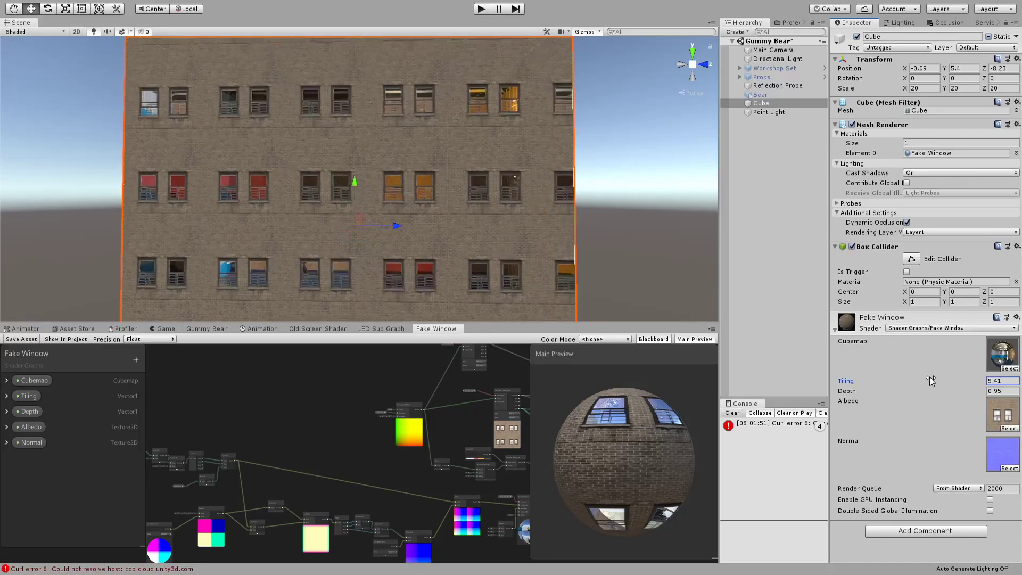
# Set the Fake Window material's Depth to 1 and check the window interiors on the building.
pyautogui.keyDown('alt'); pyautogui.moveTo(613, 226); pyautogui.dragTo(564, 184); pyautogui.keyUp('alt')
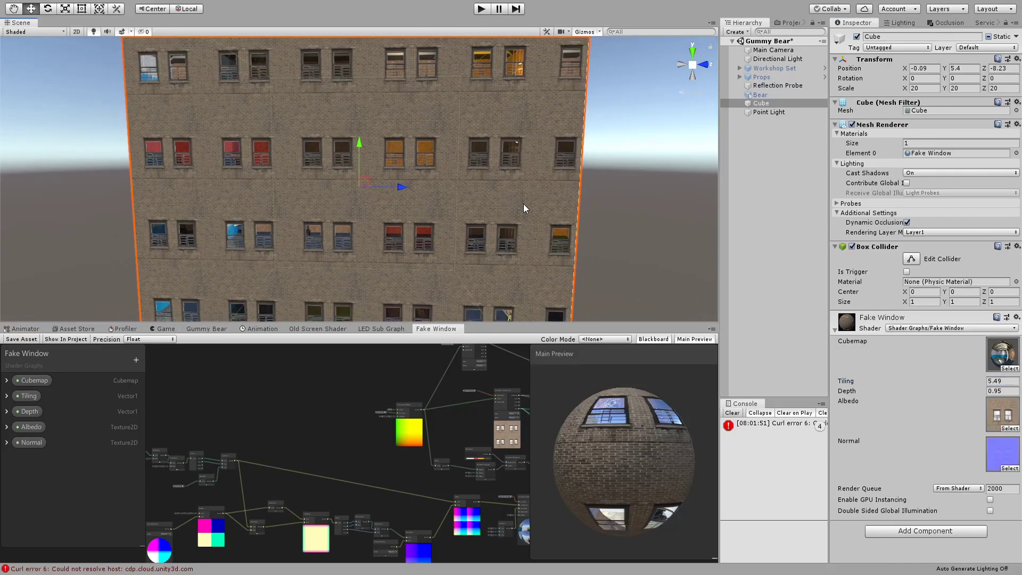
pyautogui.press('w')
pyautogui.moveTo(523, 205); pyautogui.dragTo(532, 171, button='right')
pyautogui.moveTo(926, 391); pyautogui.dragTo(928, 389)
pyautogui.click(992, 392)
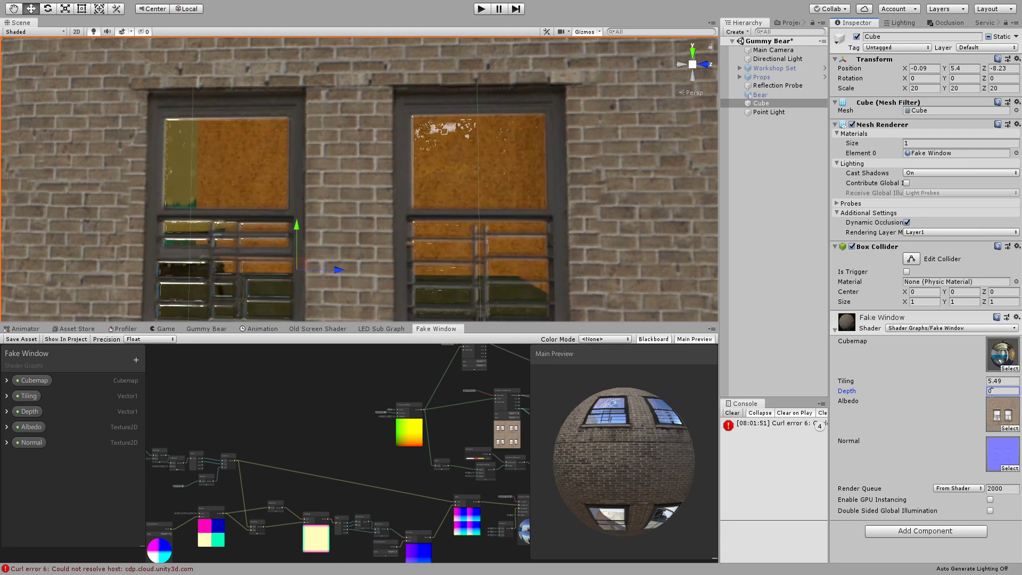
pyautogui.press('s')
pyautogui.moveTo(597, 259); pyautogui.dragTo(605, 326, button='right')
pyautogui.keyDown('alt'); pyautogui.moveTo(604, 325); pyautogui.dragTo(583, 255); pyautogui.keyUp('alt')
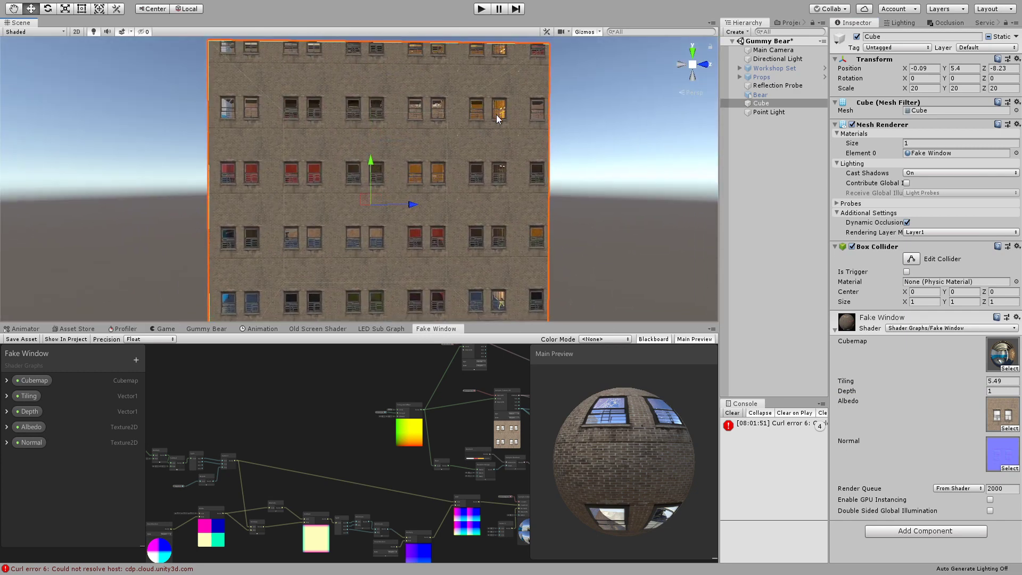
pyautogui.keyDown('alt'); pyautogui.moveTo(308, 178); pyautogui.dragTo(371, 190); pyautogui.keyUp('alt')
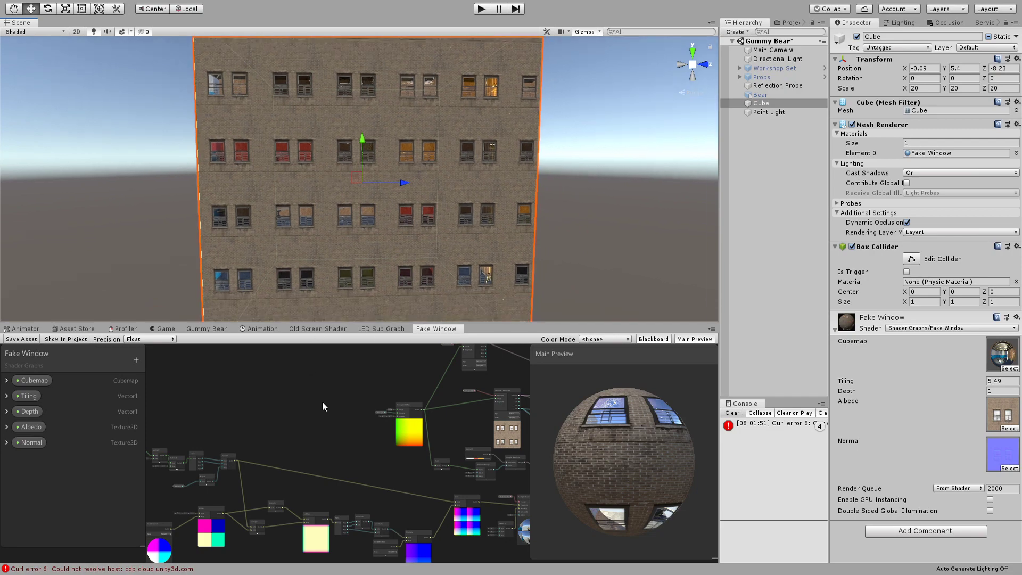
# Maximize the Fake Window graph and free up space for its nodes by shrinking and relocating the main preview and narrowing the blackboard.
pyautogui.hotkey('shift', 'space')
pyautogui.scroll(5, 360, 409)
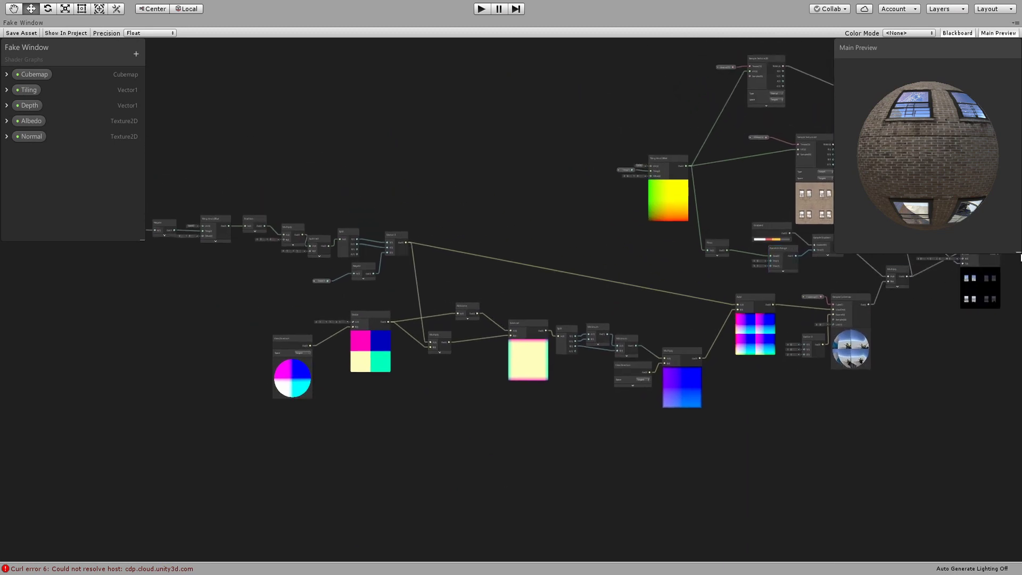
pyautogui.moveTo(1018, 251); pyautogui.dragTo(921, 149)
pyautogui.moveTo(880, 62); pyautogui.dragTo(982, 473)
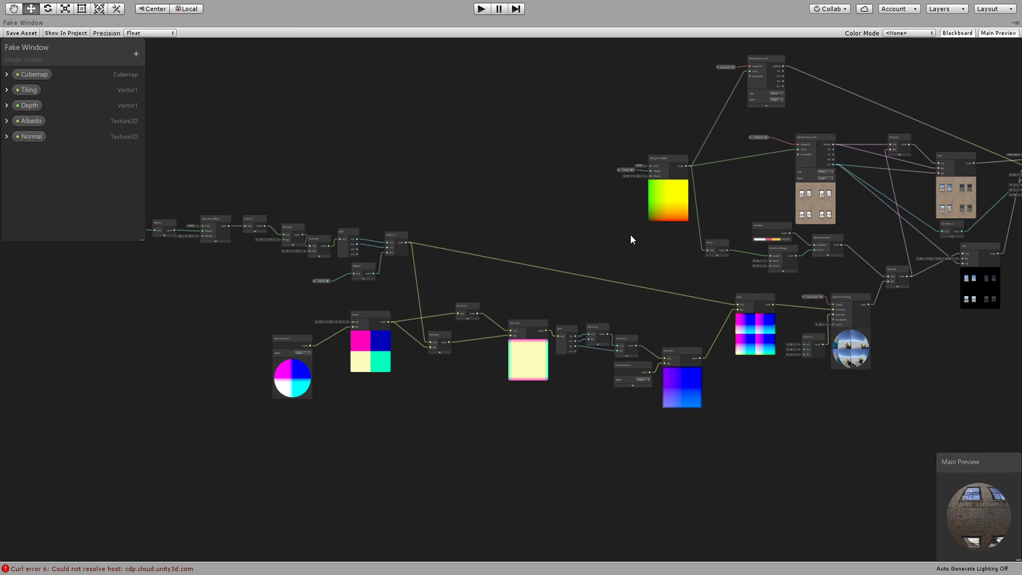
pyautogui.moveTo(388, 214); pyautogui.dragTo(407, 246, button='middle')
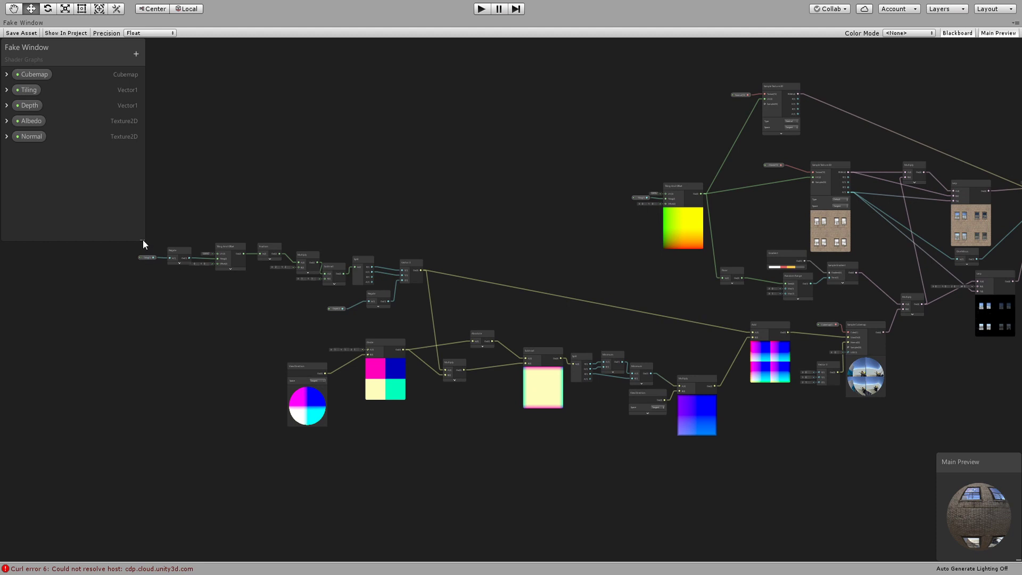
pyautogui.moveTo(142, 241); pyautogui.dragTo(96, 239)
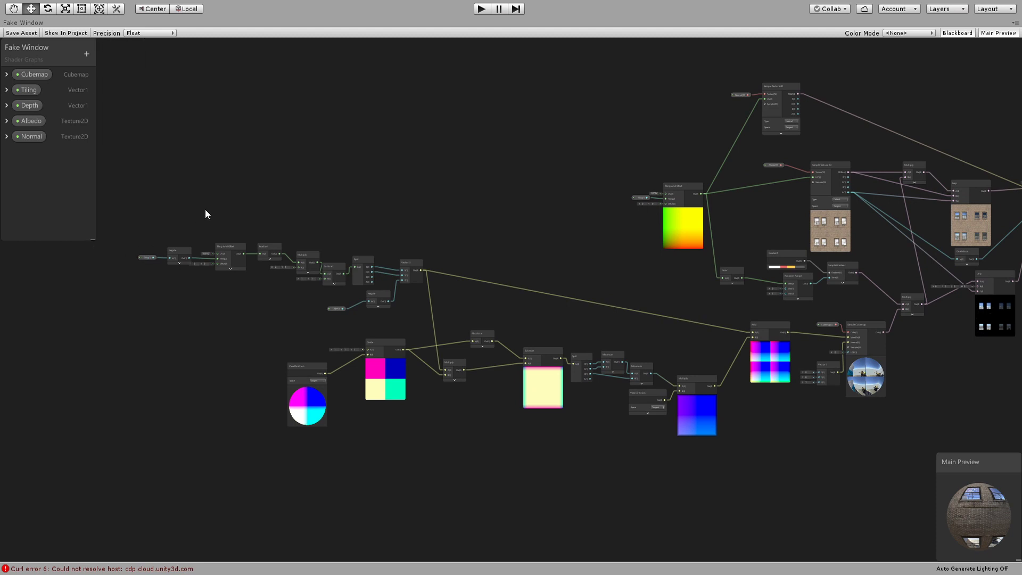
# Examine the overall node layout and the start of the graph around the Tiling property and its Negate node.
pyautogui.moveTo(487, 434); pyautogui.dragTo(867, 490)
pyautogui.click(500, 240)
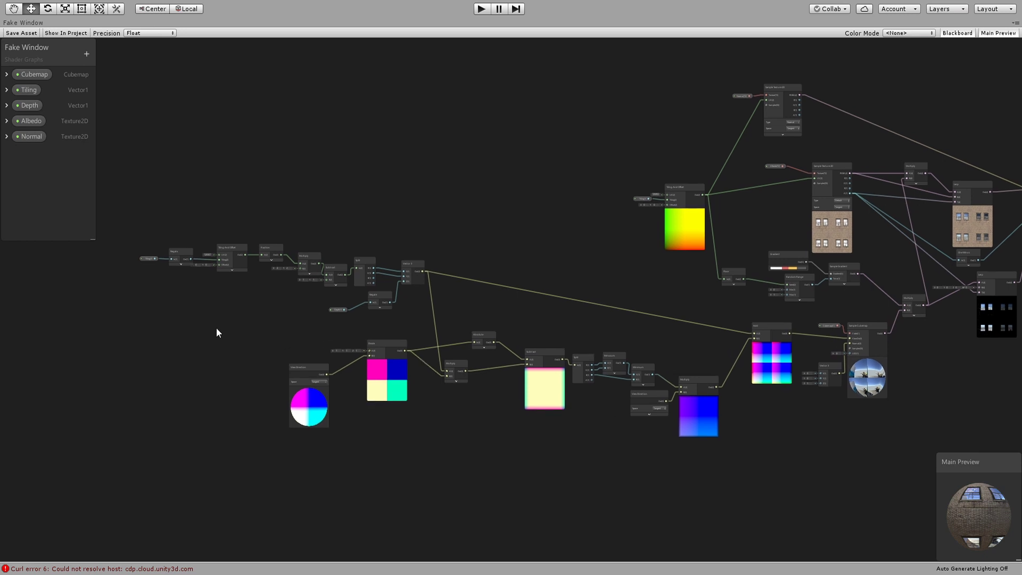
pyautogui.moveTo(215, 327); pyautogui.dragTo(228, 340, button='middle')
pyautogui.scroll(6, 228, 337)
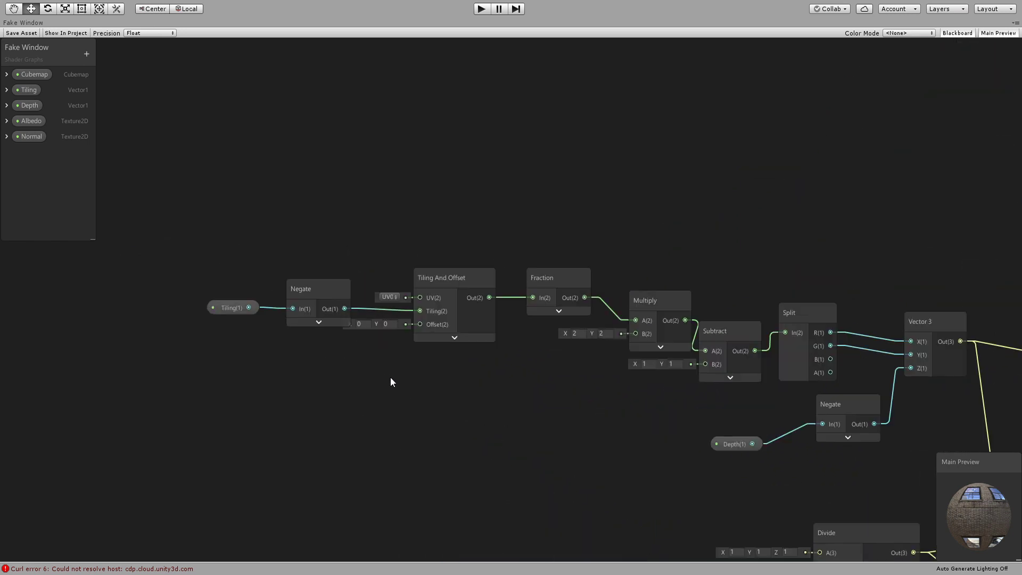
pyautogui.moveTo(360, 338); pyautogui.dragTo(400, 394, button='middle')
pyautogui.moveTo(522, 442); pyautogui.dragTo(467, 384, button='middle')
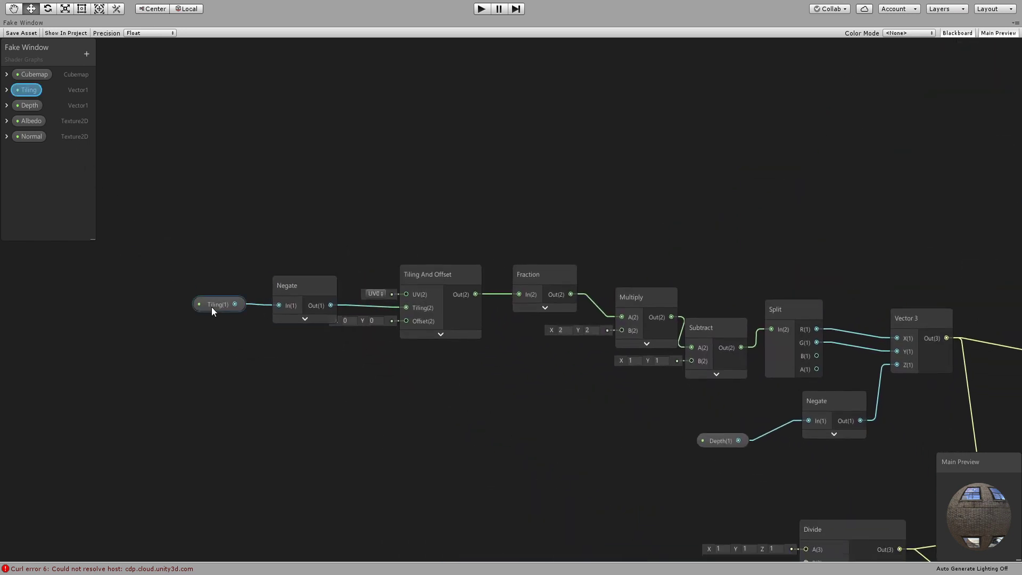
pyautogui.moveTo(330, 390); pyautogui.dragTo(285, 369, button='middle')
pyautogui.moveTo(250, 268); pyautogui.dragTo(247, 262)
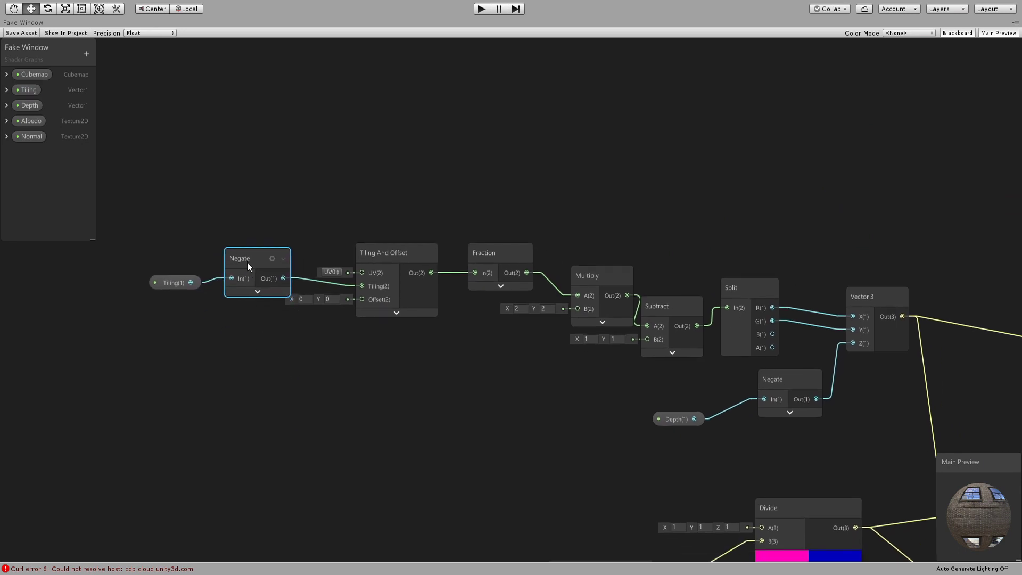
pyautogui.moveTo(272, 335); pyautogui.dragTo(234, 323, button='middle')
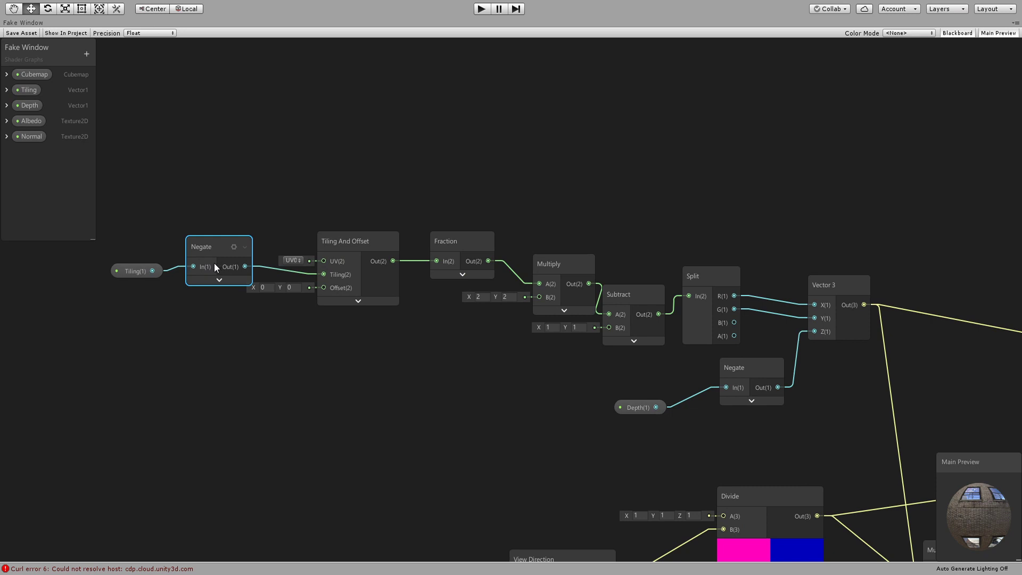
pyautogui.moveTo(331, 349); pyautogui.dragTo(279, 340, button='middle')
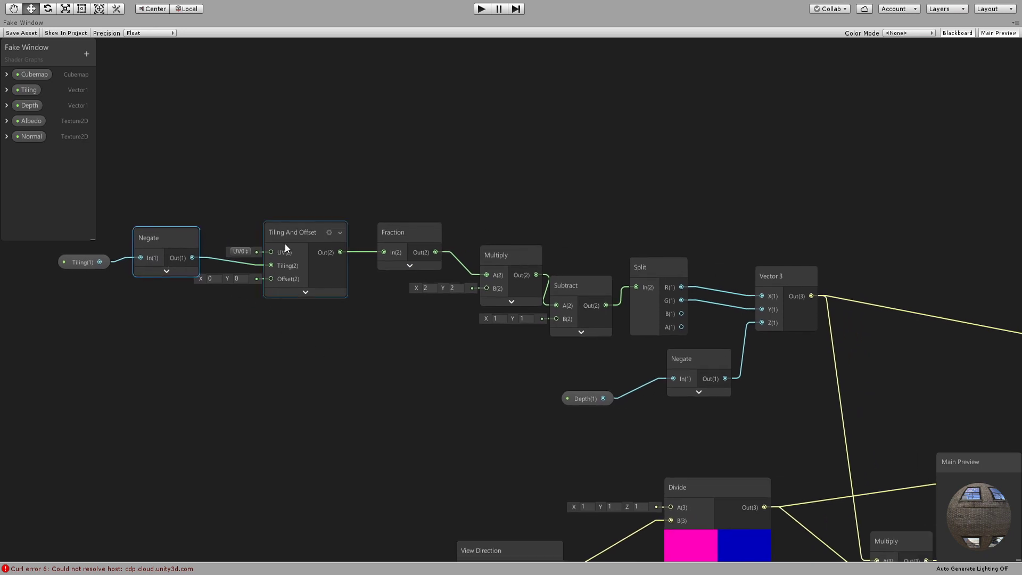
# Show the preview of the Tiling And Offset node after Negate and expand the Tiling property's settings in the blackboard.
pyautogui.moveTo(292, 237); pyautogui.dragTo(292, 228)
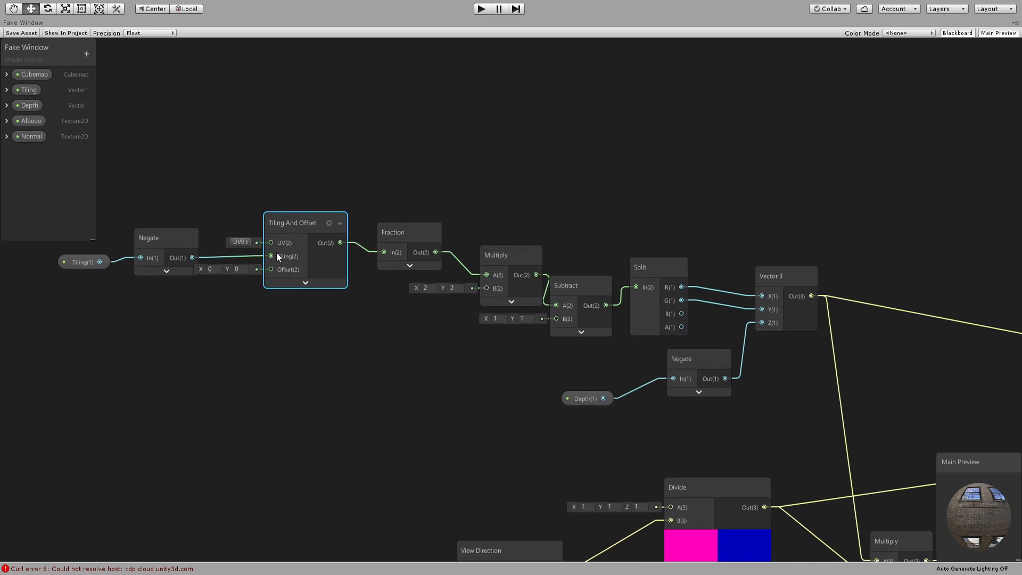
pyautogui.moveTo(384, 324); pyautogui.dragTo(368, 328, button='middle')
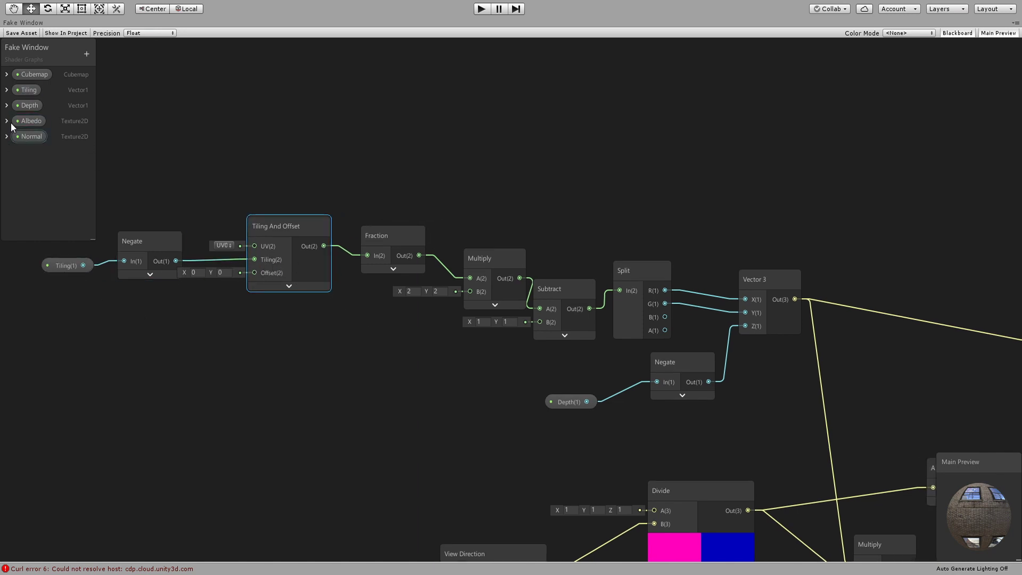
pyautogui.moveTo(358, 271); pyautogui.dragTo(277, 290, button='middle')
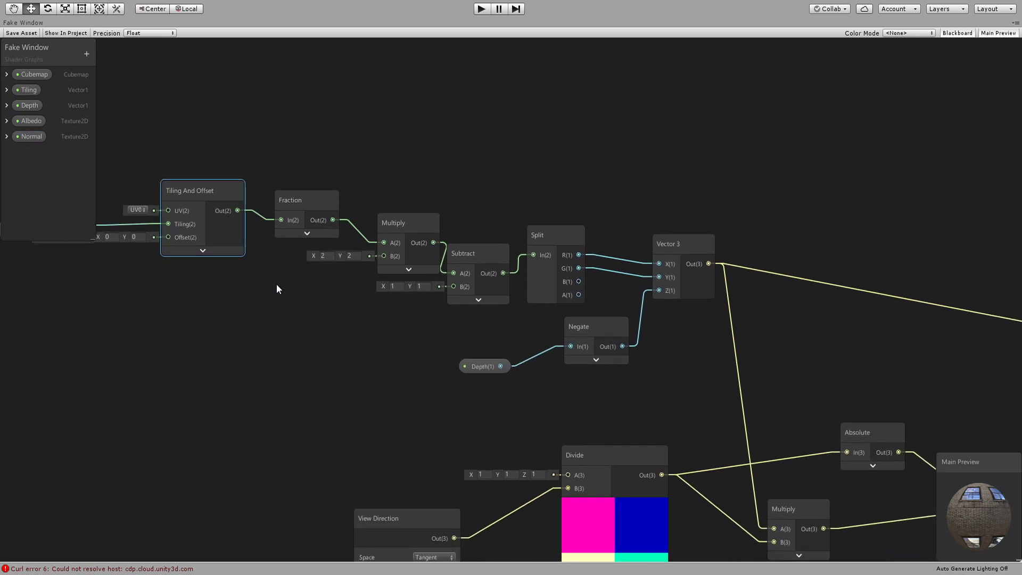
pyautogui.moveTo(268, 239); pyautogui.dragTo(314, 251, button='middle')
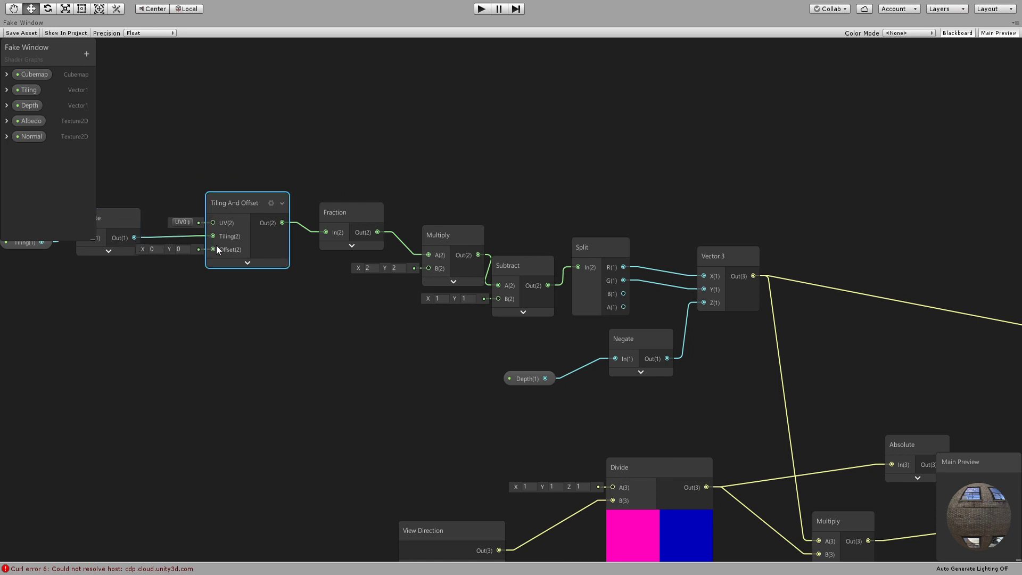
pyautogui.click(247, 263)
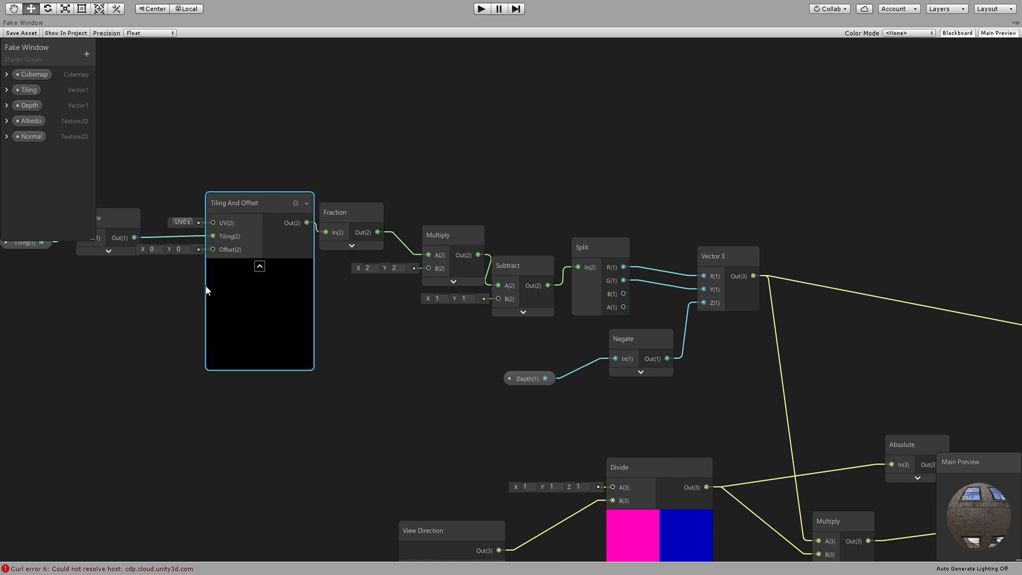
pyautogui.moveTo(131, 246); pyautogui.dragTo(225, 268, button='middle')
pyautogui.click(6, 91)
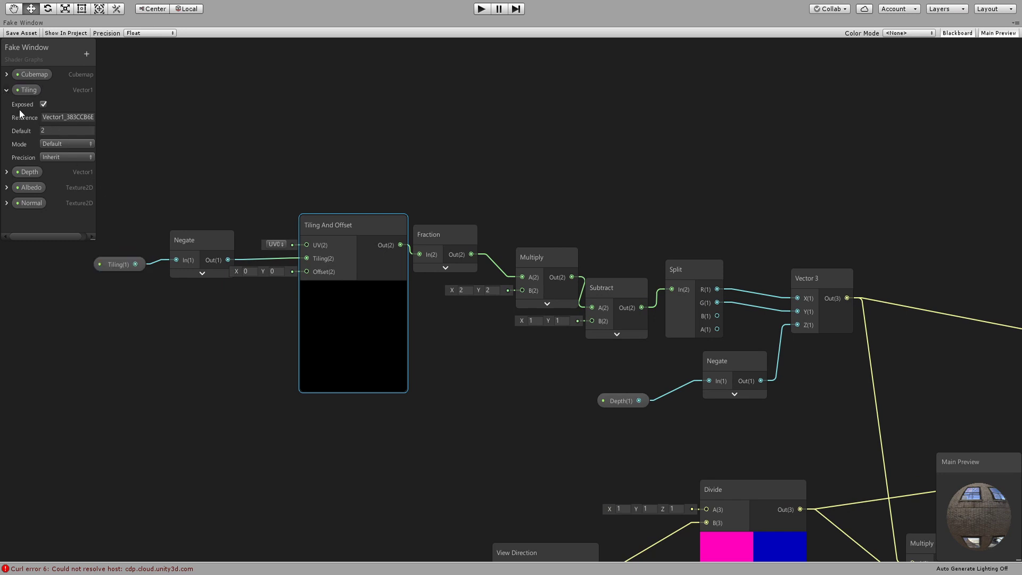
# Disconnect the Negate node from the Tiling And Offset node and show the Fraction node's preview.
pyautogui.moveTo(289, 256); pyautogui.dragTo(276, 264)
pyautogui.moveTo(418, 274); pyautogui.dragTo(397, 273, button='middle')
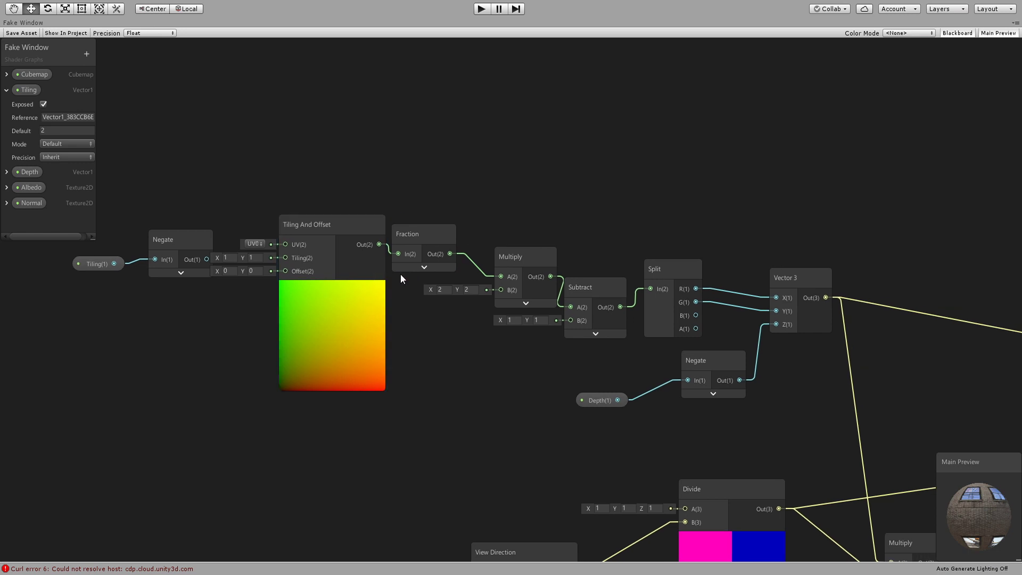
pyautogui.click(423, 266)
pyautogui.click(351, 265)
# Try a Tiling X value of 3.04 on the Tiling And Offset node and undo it.
pyautogui.moveTo(214, 263); pyautogui.dragTo(387, 305)
pyautogui.click(416, 313)
pyautogui.click(412, 190)
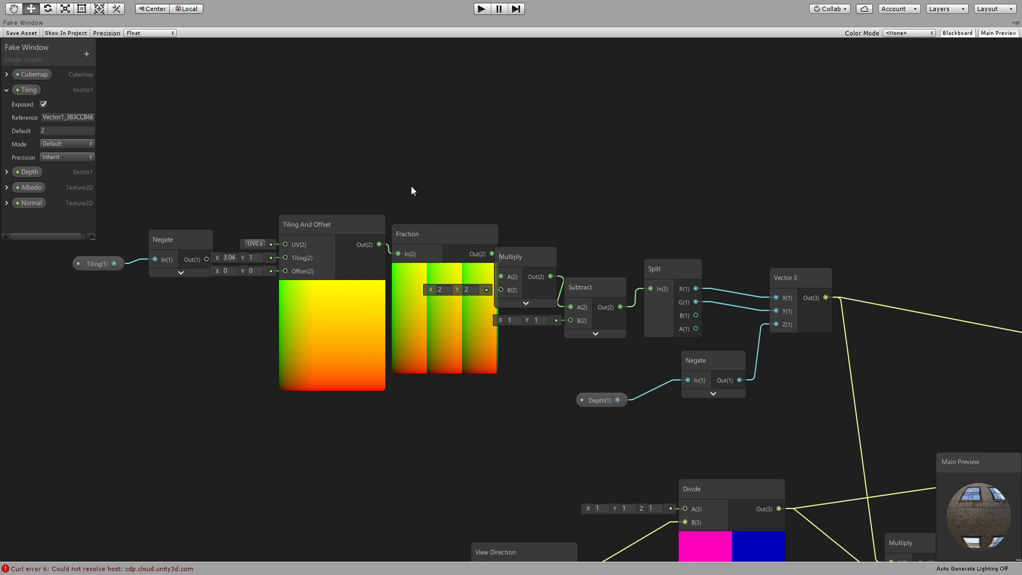
pyautogui.hotkey('ctrl', 'z')
pyautogui.click(406, 329)
pyautogui.click(279, 387)
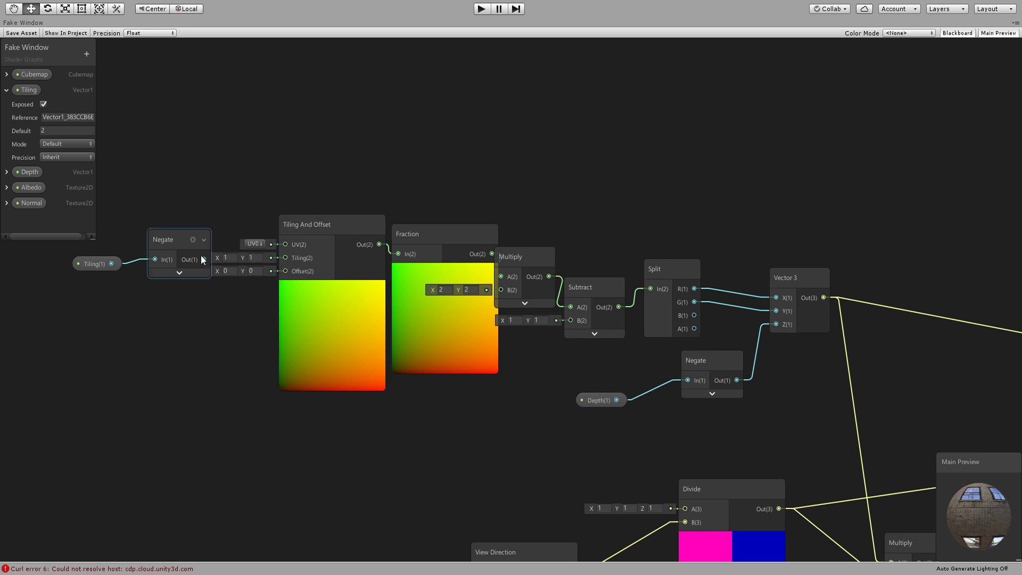
# Set the Tiling And Offset node's Tiling X to 3.17 and check the repeated pattern in the Fraction preview.
pyautogui.moveTo(217, 259); pyautogui.dragTo(327, 300)
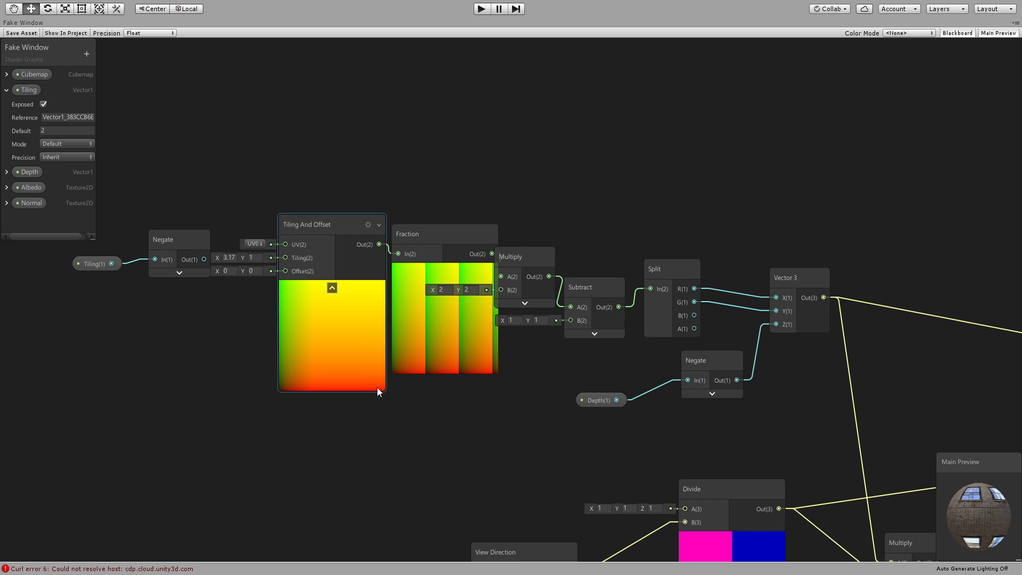
pyautogui.click(417, 345)
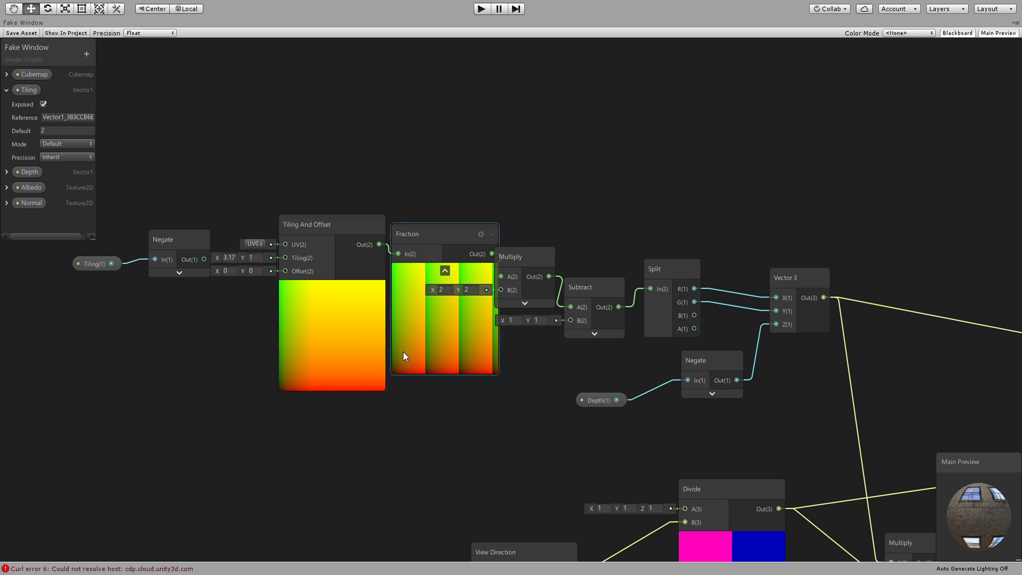
pyautogui.moveTo(417, 244); pyautogui.dragTo(417, 237)
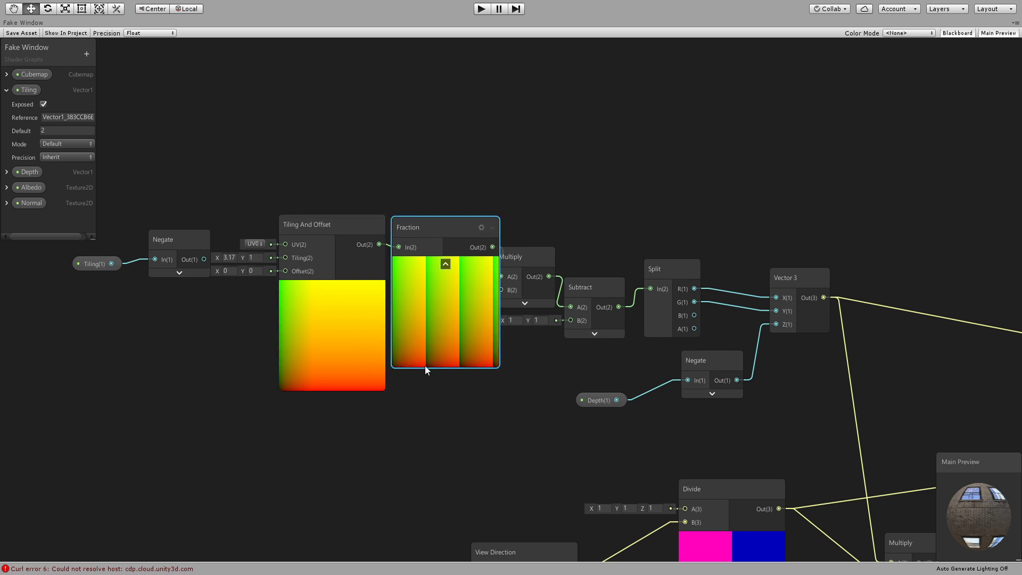
pyautogui.click(379, 347)
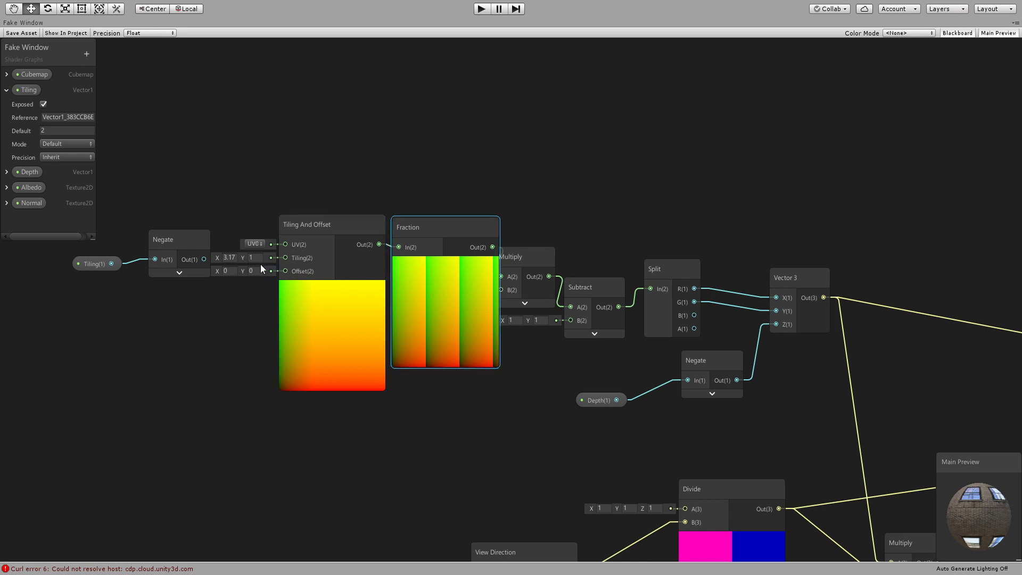
# Reconnect the Negate output to the Tiling input of the Tiling And Offset node and shift that node slightly towards Negate.
pyautogui.click(183, 242)
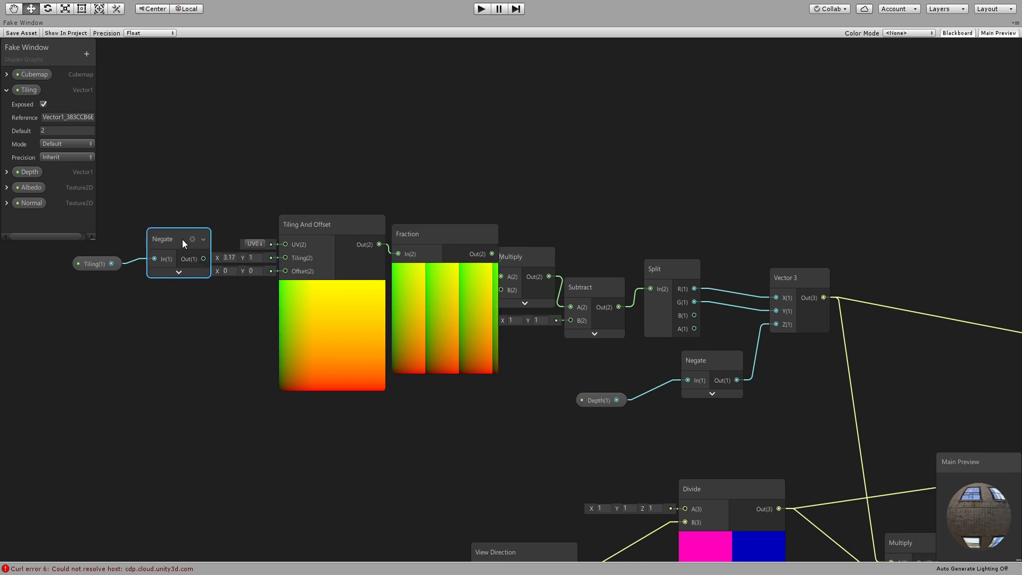
pyautogui.moveTo(203, 253); pyautogui.dragTo(285, 258)
pyautogui.moveTo(324, 223); pyautogui.dragTo(304, 222)
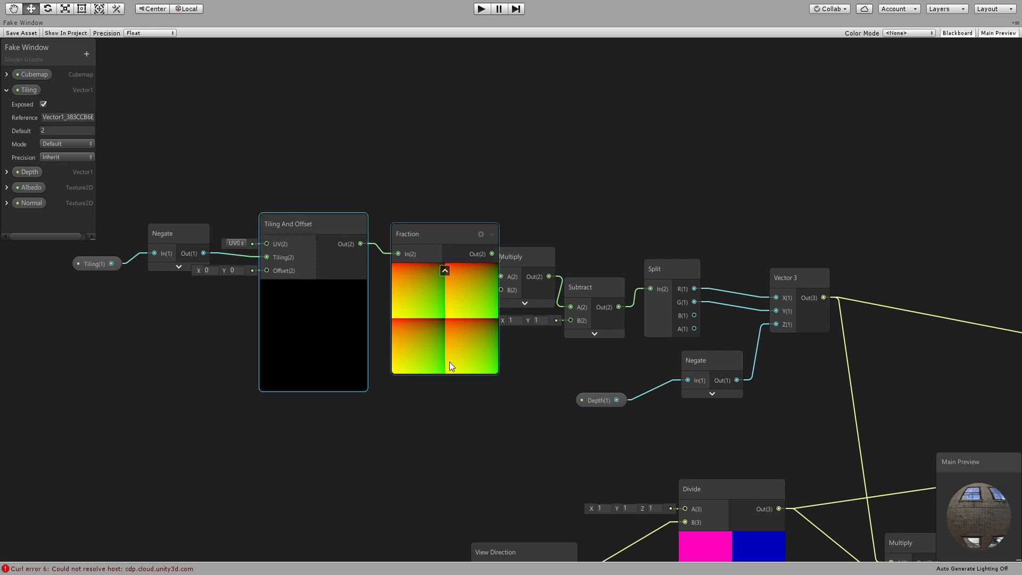
# Collapse the Fraction node's preview and slightly adjust the positions of the Multiply and Subtract nodes that follow it.
pyautogui.moveTo(363, 243); pyautogui.dragTo(280, 226, button='middle')
pyautogui.moveTo(386, 231); pyautogui.dragTo(277, 217, button='middle')
pyautogui.moveTo(275, 211); pyautogui.dragTo(231, 207)
pyautogui.click(237, 229)
pyautogui.moveTo(321, 222); pyautogui.dragTo(312, 218)
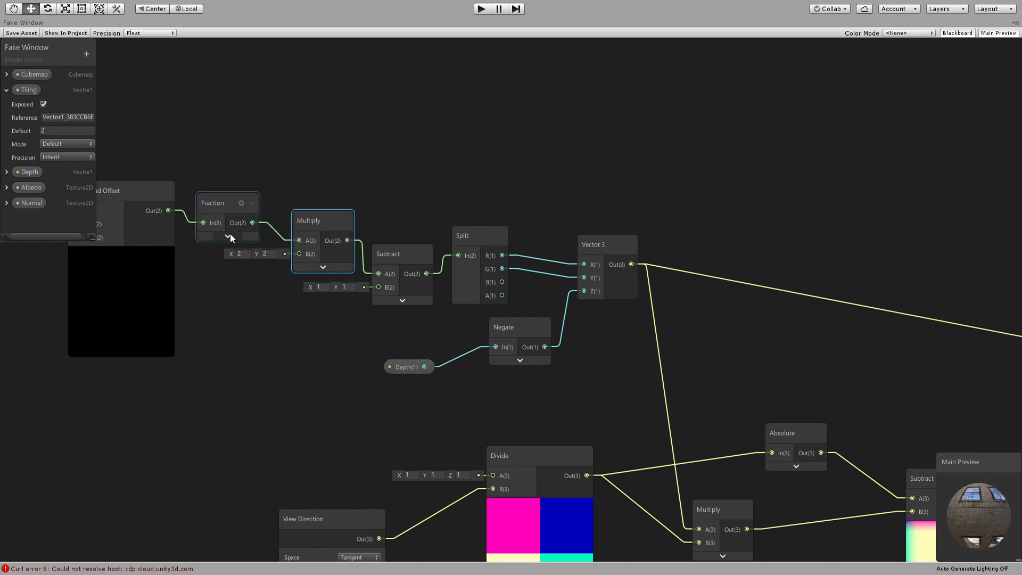
pyautogui.moveTo(320, 219); pyautogui.dragTo(319, 219)
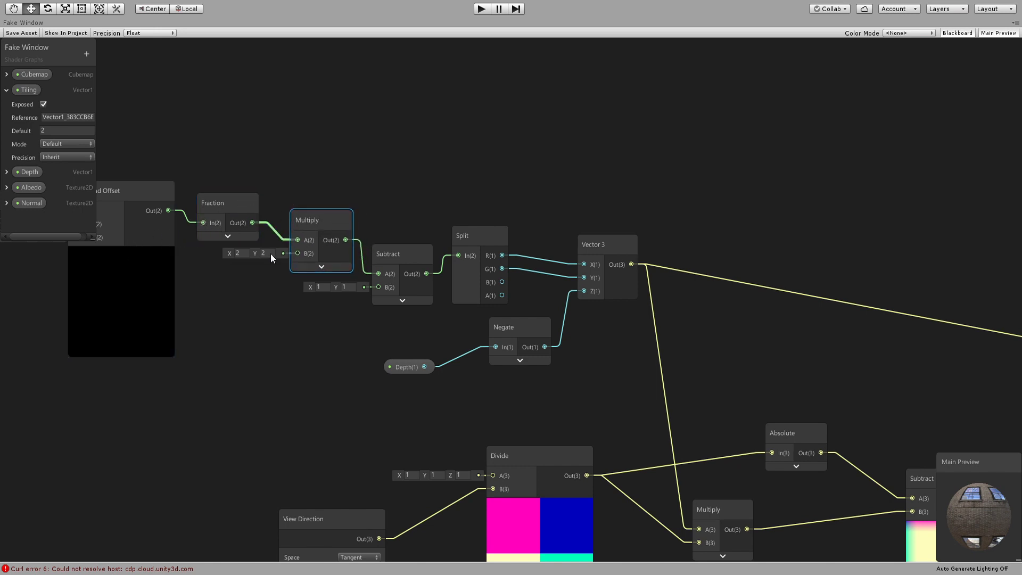
pyautogui.moveTo(384, 255); pyautogui.dragTo(385, 255)
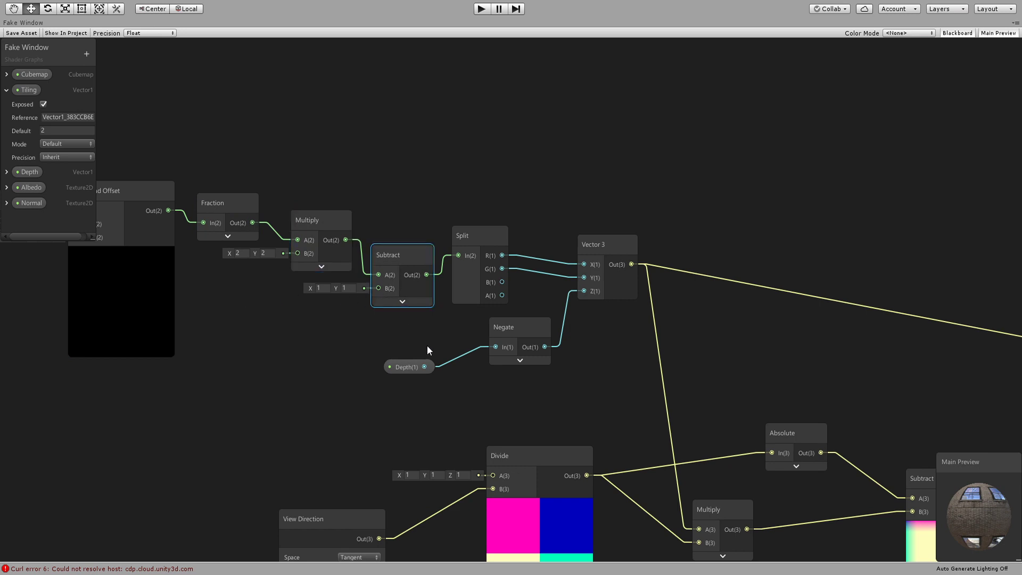
# Line up the Depth property node with its Negate node beneath the Split node and move Negate slightly closer to it.
pyautogui.moveTo(432, 333); pyautogui.dragTo(326, 292, button='middle')
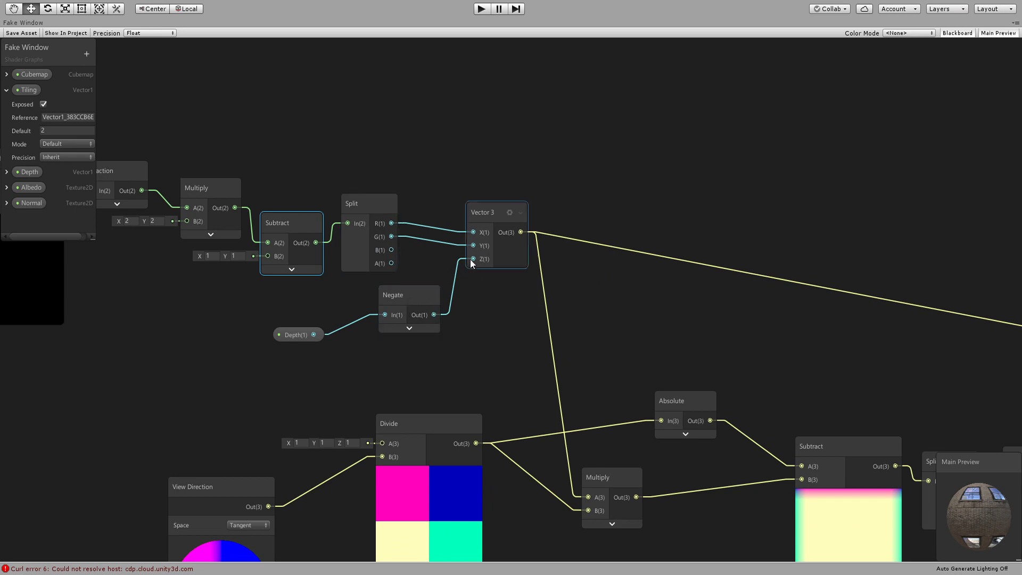
pyautogui.moveTo(297, 335); pyautogui.dragTo(314, 315)
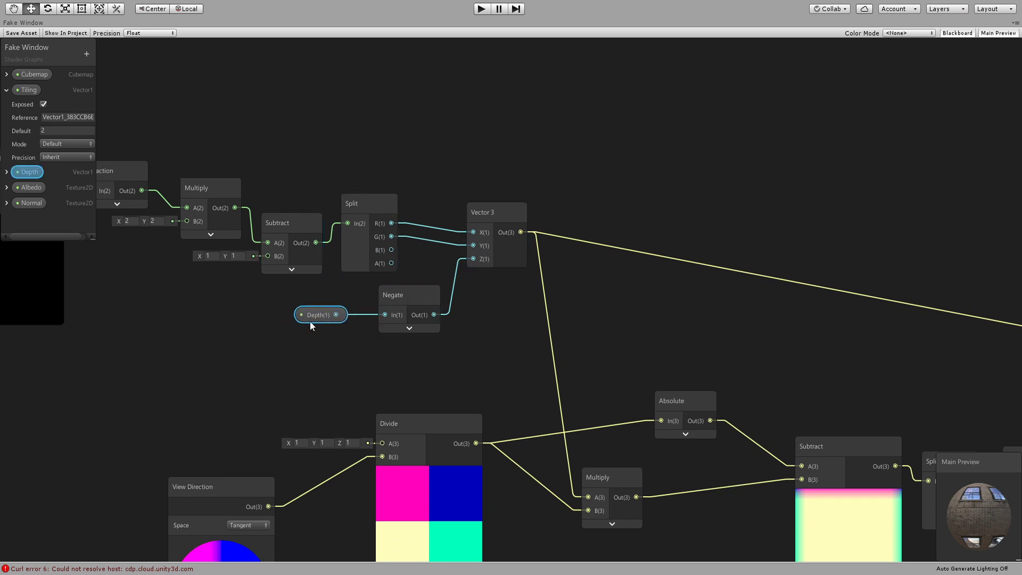
pyautogui.moveTo(400, 307); pyautogui.dragTo(392, 306)
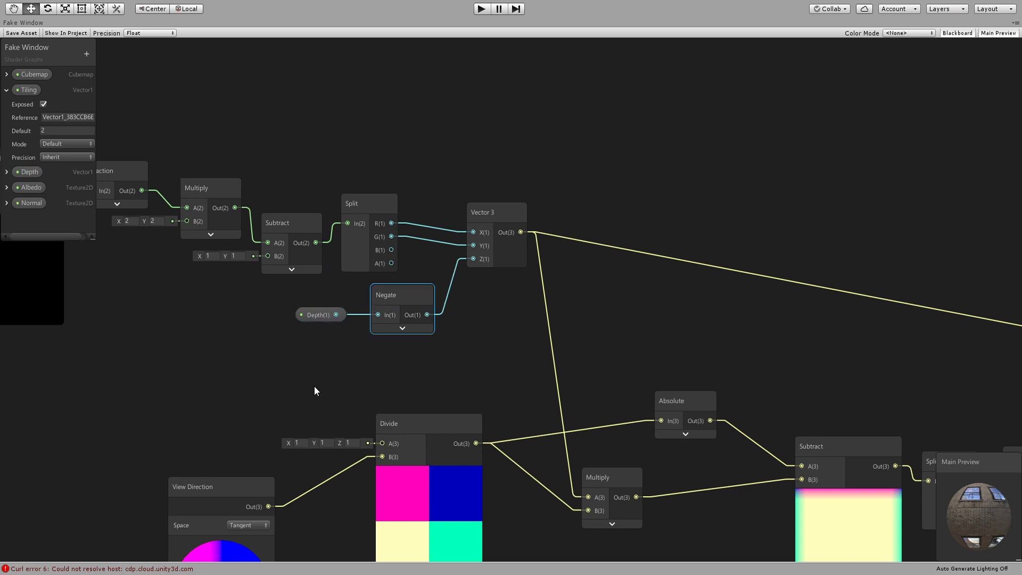
pyautogui.scroll(-5, 350, 393)
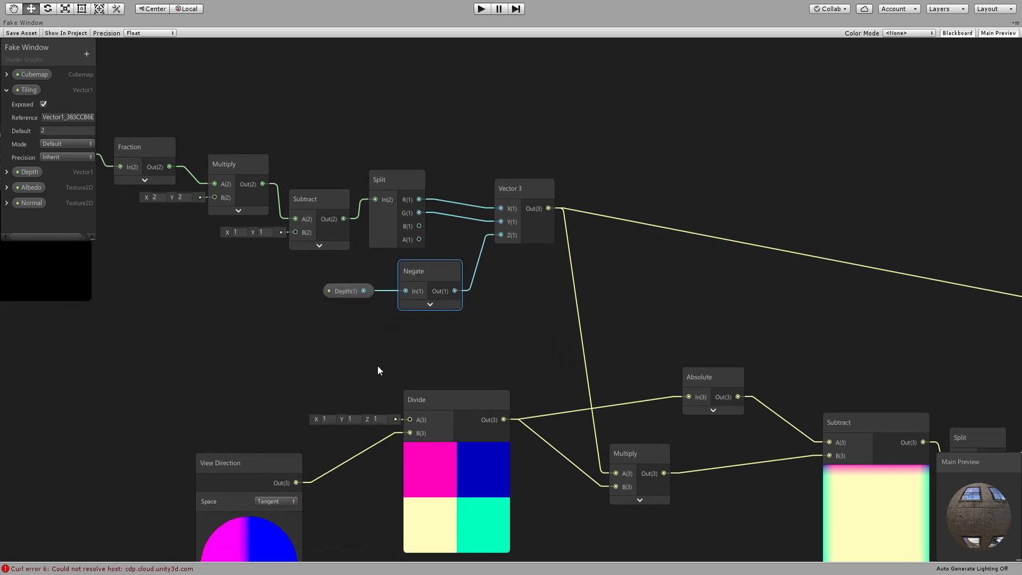
pyautogui.moveTo(341, 352); pyautogui.dragTo(327, 349, button='middle')
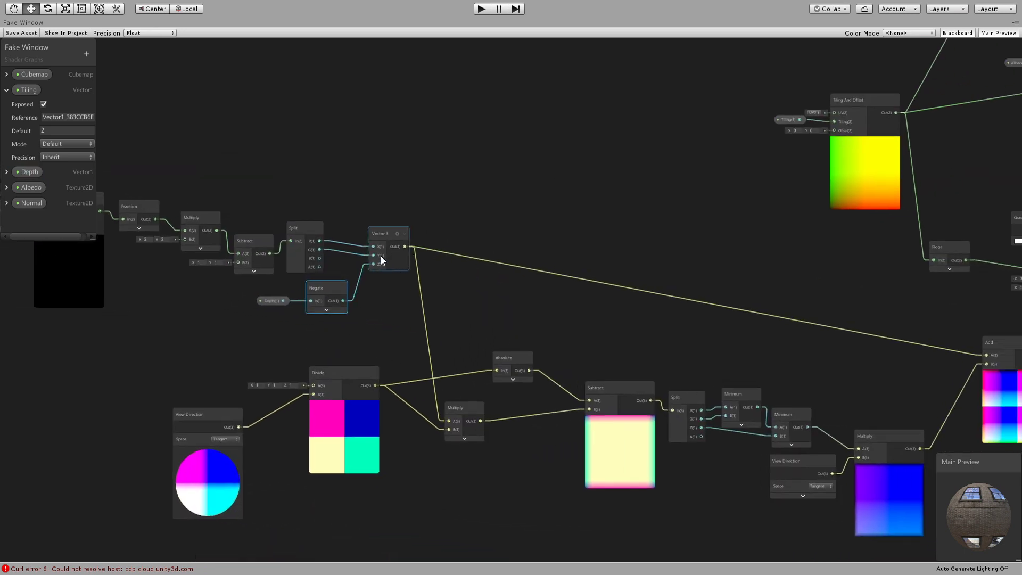
# Connect the Vector 3 output directly to the Sample Cubemap node's ViewDir input, replacing the link from the Add node.
pyautogui.scroll(-2, 512, 264)
pyautogui.moveTo(512, 263); pyautogui.dragTo(375, 266, button='middle')
pyautogui.moveTo(450, 268); pyautogui.dragTo(345, 268, button='middle')
pyautogui.moveTo(186, 252); pyautogui.dragTo(755, 342)
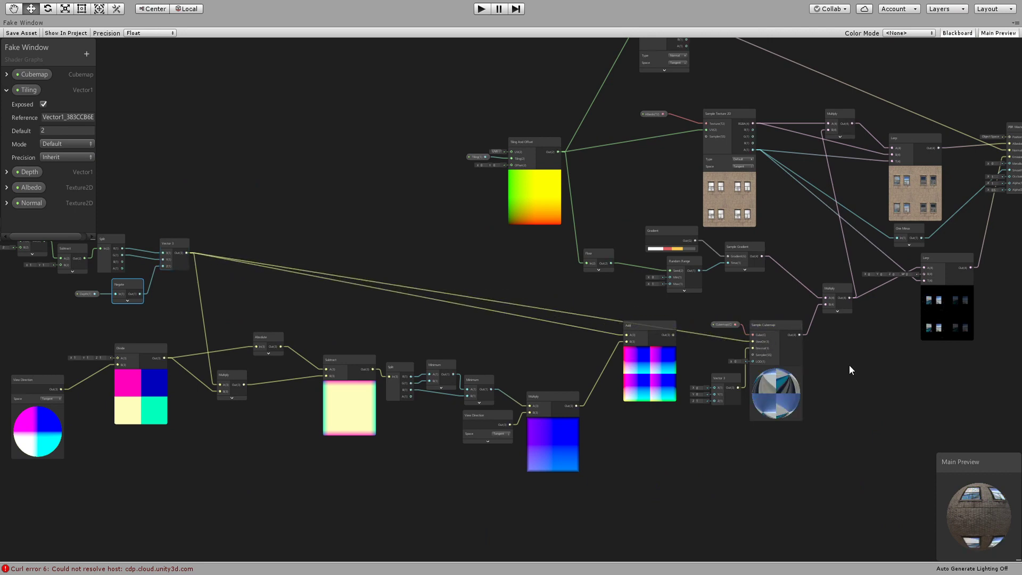
pyautogui.scroll(3, 848, 365)
pyautogui.moveTo(848, 365); pyautogui.dragTo(611, 362, button='middle')
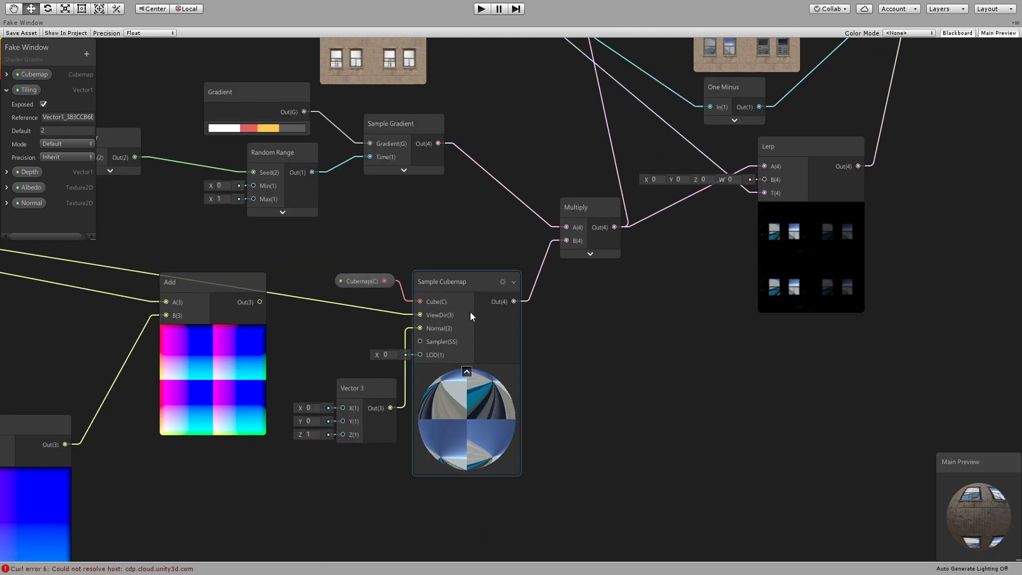
# Undo the direct Vector 3 link so the Add node feeds the Sample Cubemap's ViewDir input again.
pyautogui.press('z')
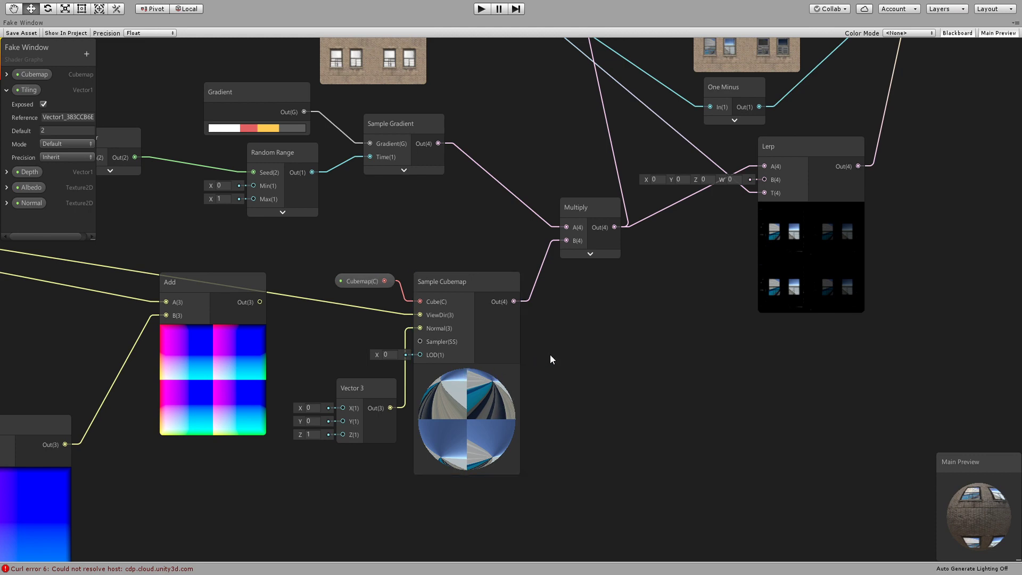
pyautogui.moveTo(335, 310); pyautogui.dragTo(414, 325, button='middle')
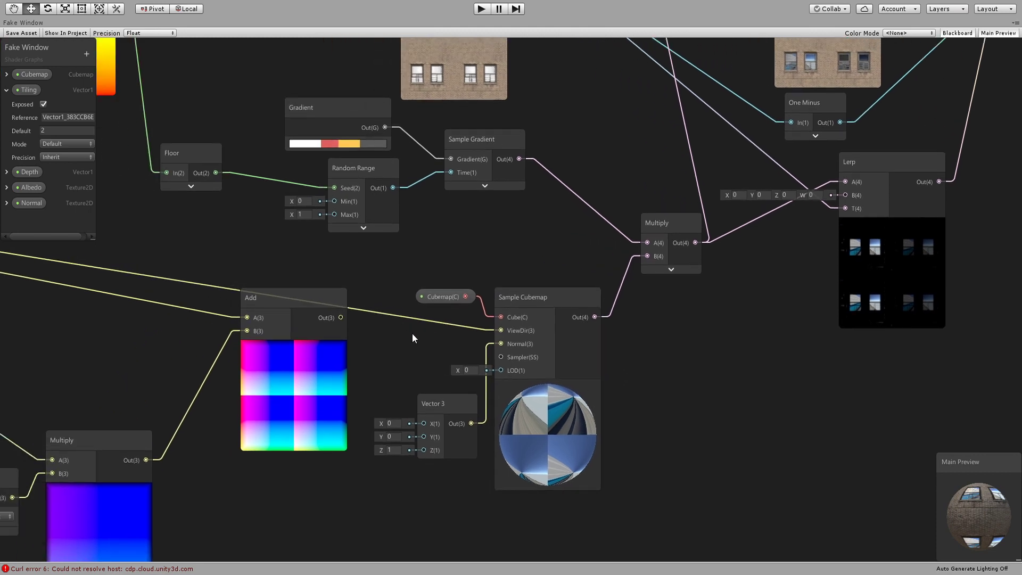
pyautogui.scroll(-3, 223, 312)
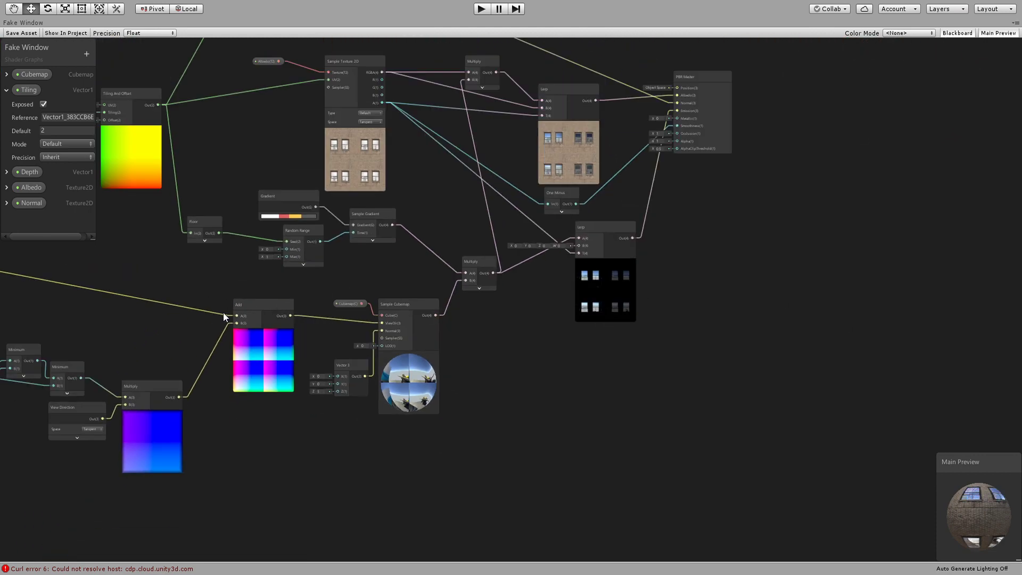
# Examine the node chain from View Direction and Divide through Subtract, Split and the Minimum nodes to Add.
pyautogui.moveTo(223, 312); pyautogui.dragTo(398, 298, button='middle')
pyautogui.moveTo(238, 309); pyautogui.dragTo(503, 309, button='middle')
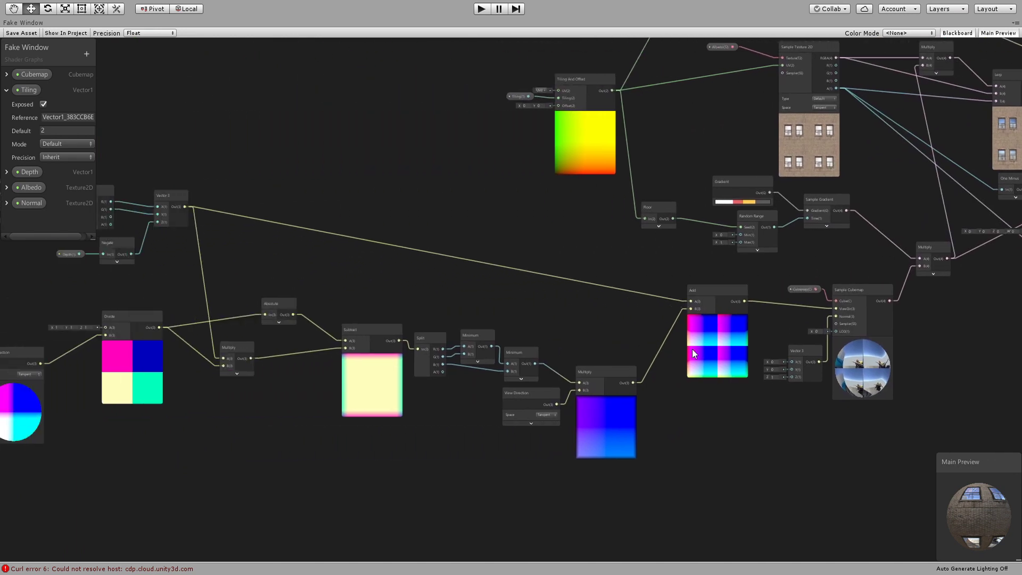
pyautogui.moveTo(296, 327); pyautogui.dragTo(408, 315, button='middle')
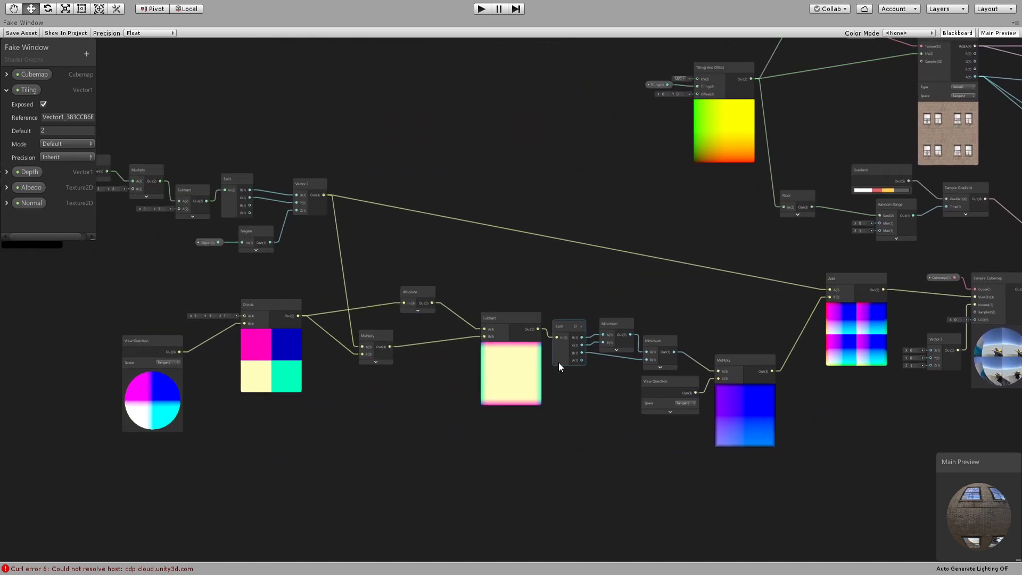
pyautogui.scroll(3, 751, 400)
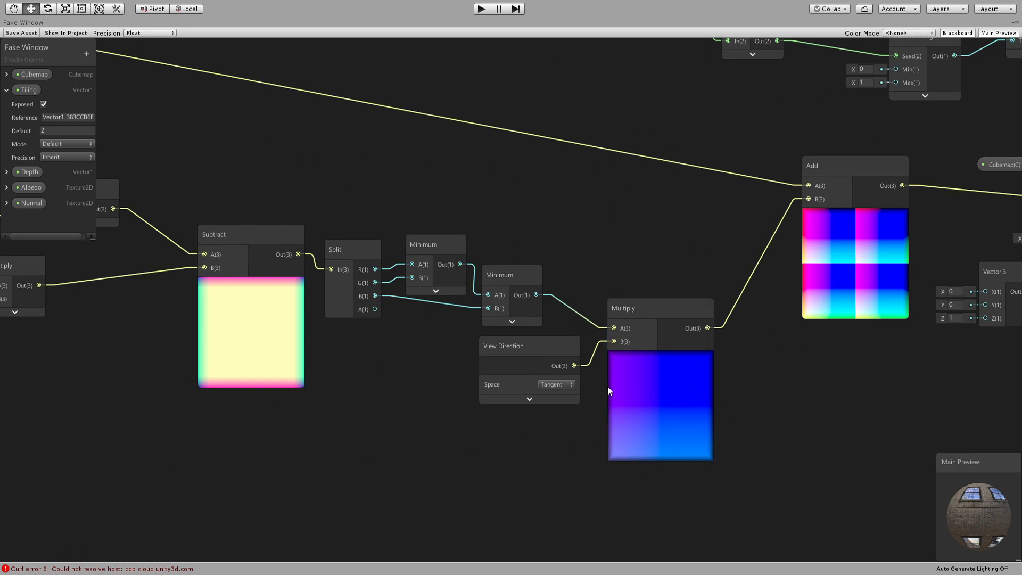
pyautogui.scroll(-3, 480, 354)
pyautogui.moveTo(409, 334); pyautogui.dragTo(593, 333, button='middle')
pyautogui.moveTo(133, 235); pyautogui.dragTo(891, 502)
pyautogui.click(221, 362)
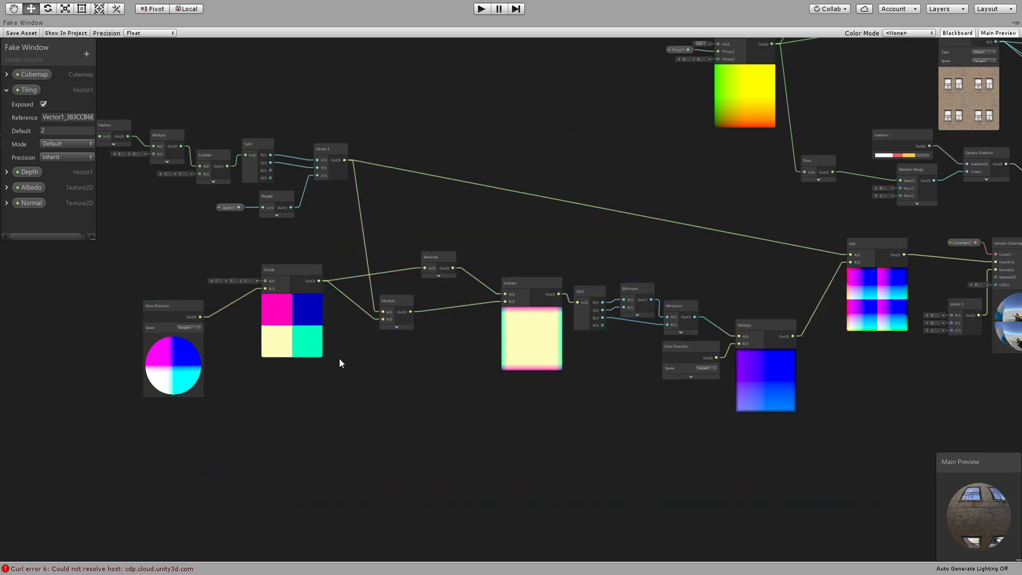
pyautogui.scroll(3, 238, 366)
pyautogui.moveTo(239, 346); pyautogui.dragTo(388, 415, button='middle')
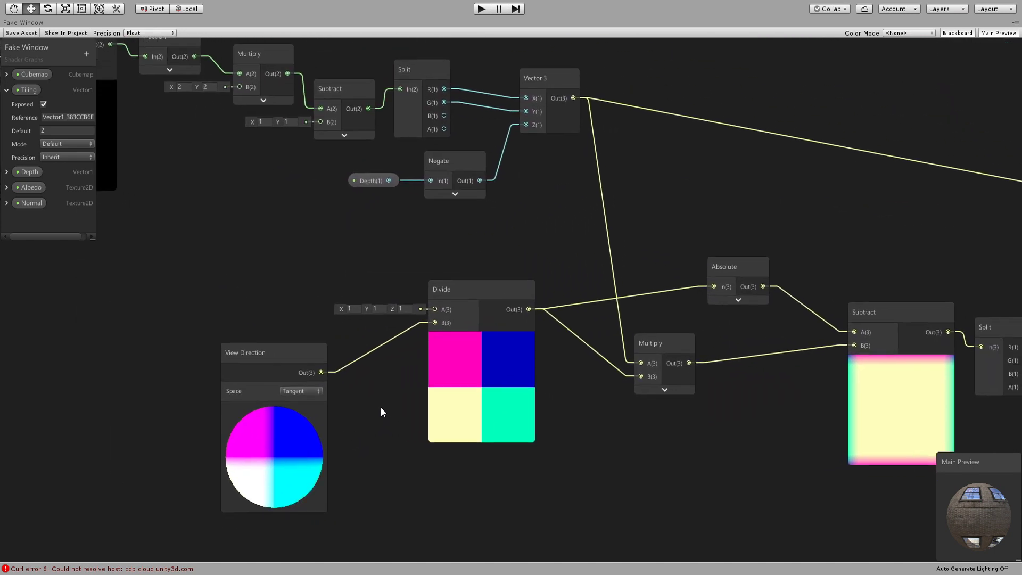
# Nudge the View Direction node towards Divide, raise the Absolute node slightly and shift Divide closer to Multiply.
pyautogui.moveTo(277, 364); pyautogui.dragTo(285, 351)
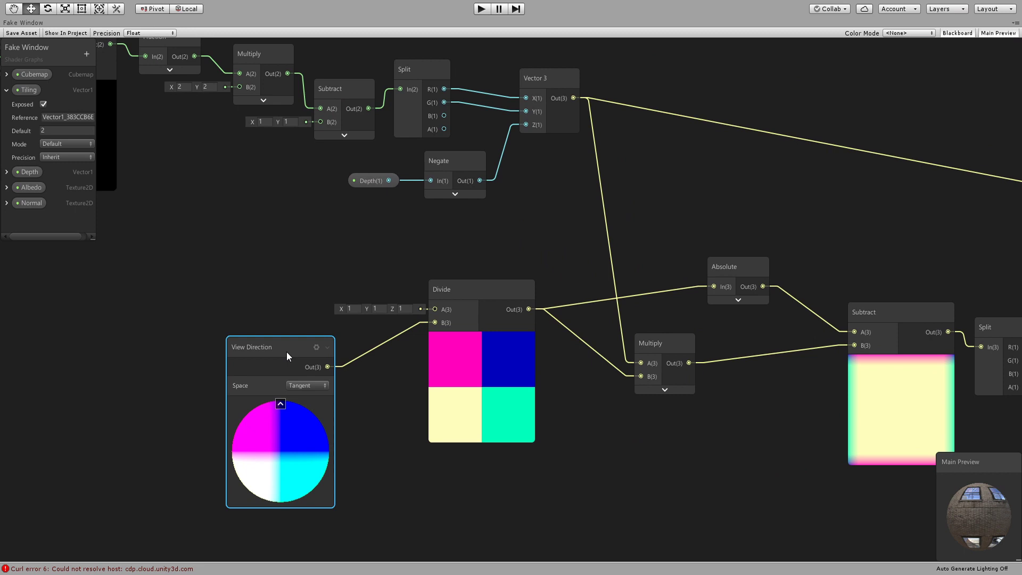
pyautogui.moveTo(515, 387); pyautogui.dragTo(220, 373, button='middle')
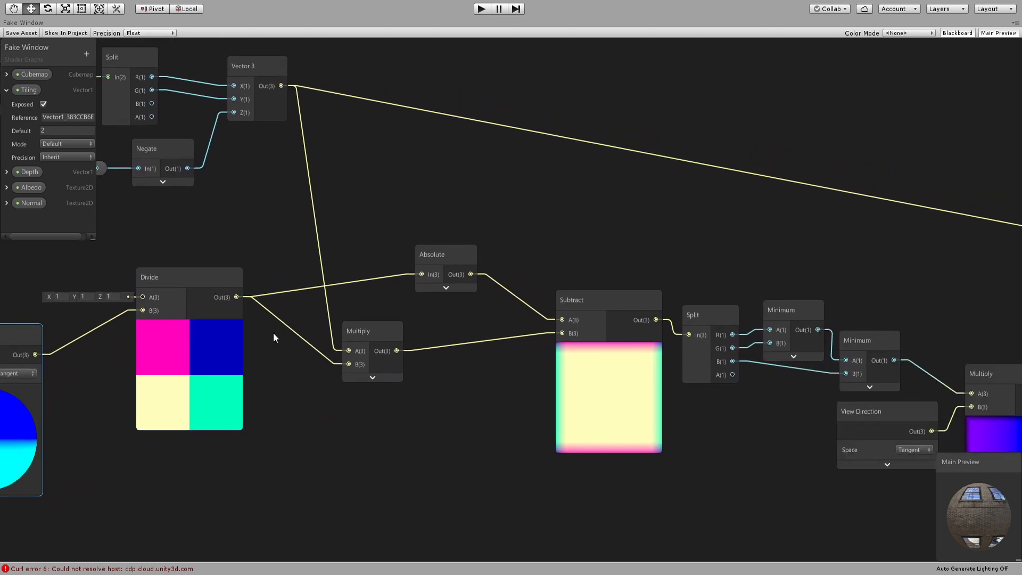
pyautogui.moveTo(421, 257); pyautogui.dragTo(439, 236)
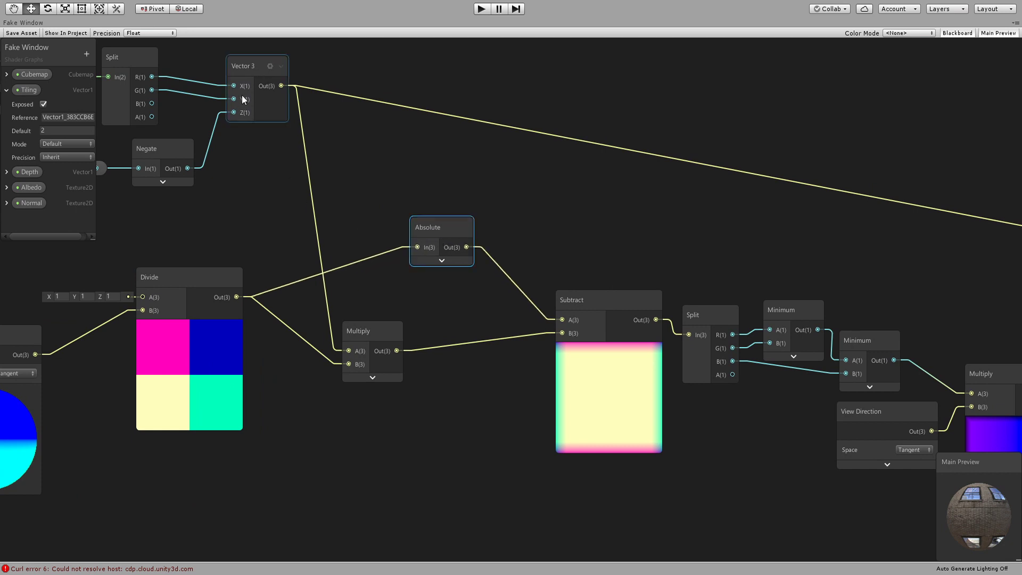
pyautogui.moveTo(244, 112); pyautogui.dragTo(295, 147, button='middle')
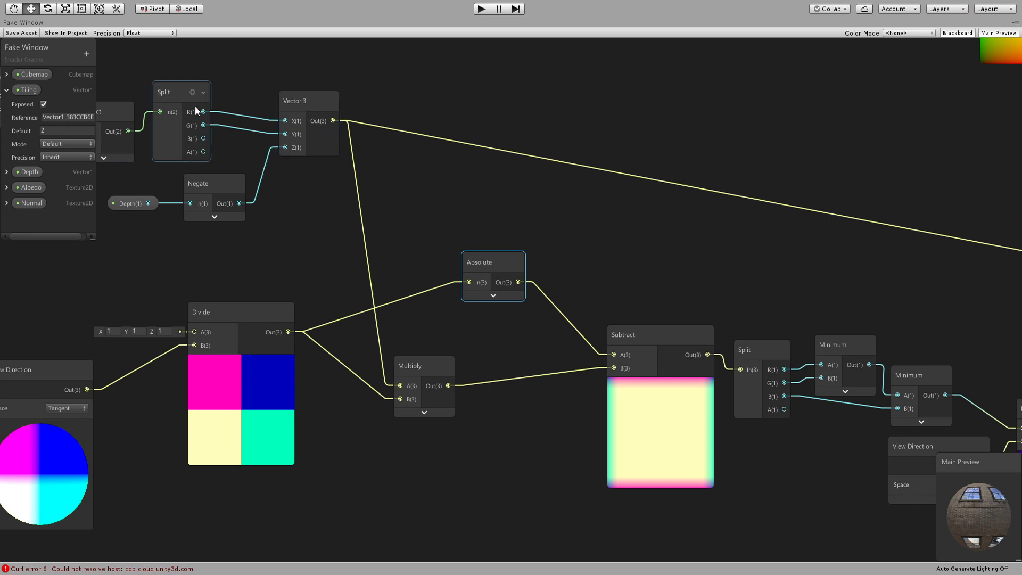
pyautogui.moveTo(347, 243); pyautogui.dragTo(261, 150, button='middle')
pyautogui.moveTo(162, 257); pyautogui.dragTo(177, 257)
# Raise the Multiply node that follows the two Minimum nodes slightly.
pyautogui.moveTo(310, 239); pyautogui.dragTo(176, 279, button='middle')
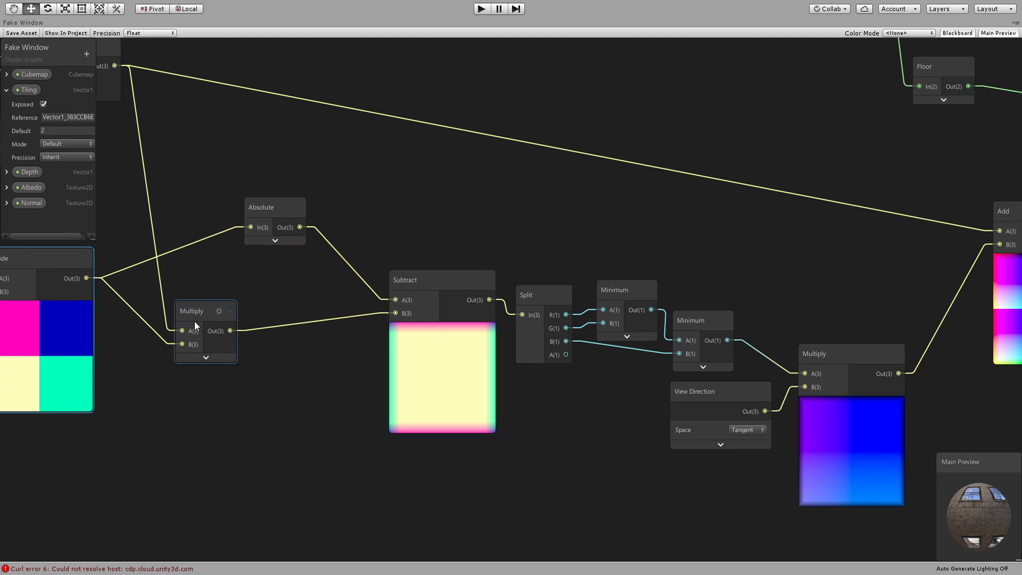
pyautogui.moveTo(393, 331); pyautogui.dragTo(126, 309, button='middle')
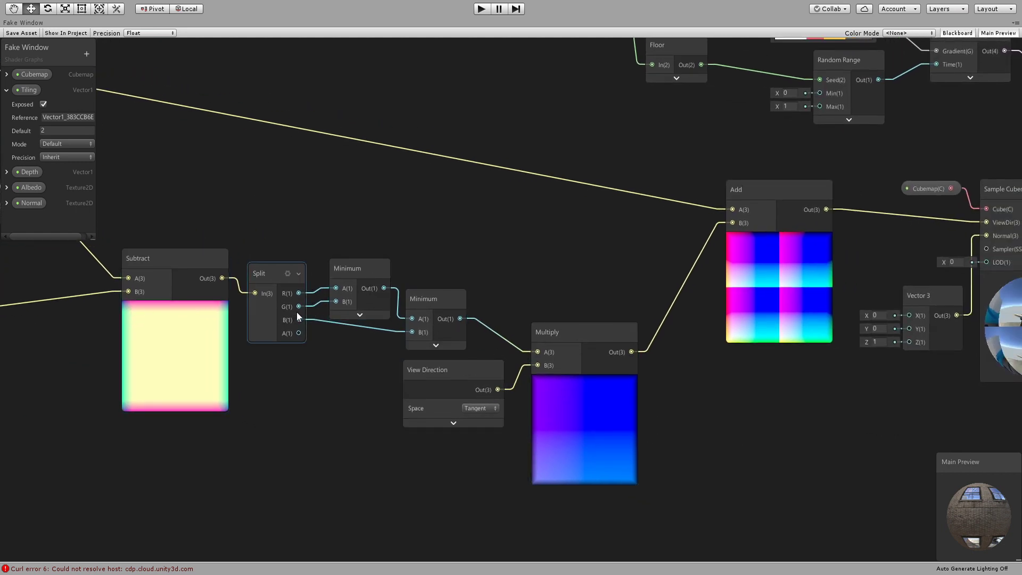
pyautogui.moveTo(368, 350); pyautogui.dragTo(200, 316, button='middle')
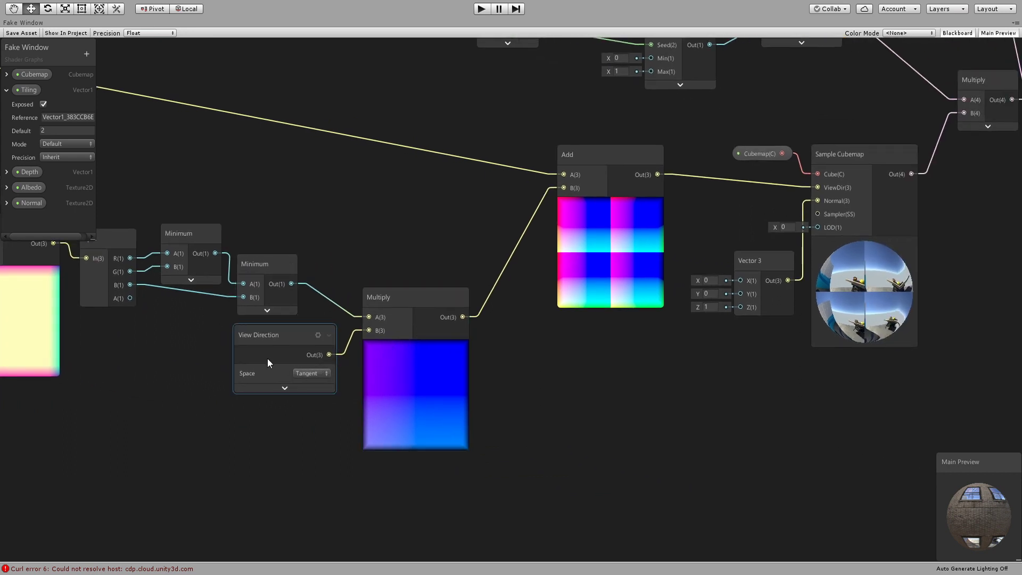
pyautogui.moveTo(475, 376); pyautogui.dragTo(356, 493, button='middle')
pyautogui.moveTo(291, 446); pyautogui.dragTo(294, 440)
# Nudge the Vector 3 node that combines the Split and Negate outputs slightly away from Split.
pyautogui.moveTo(217, 405); pyautogui.dragTo(409, 375, button='middle')
pyautogui.scroll(-3, 393, 410)
pyautogui.moveTo(398, 411); pyautogui.dragTo(650, 389, button='middle')
pyautogui.moveTo(318, 314); pyautogui.dragTo(517, 357, button='middle')
pyautogui.moveTo(407, 226); pyautogui.dragTo(411, 224)
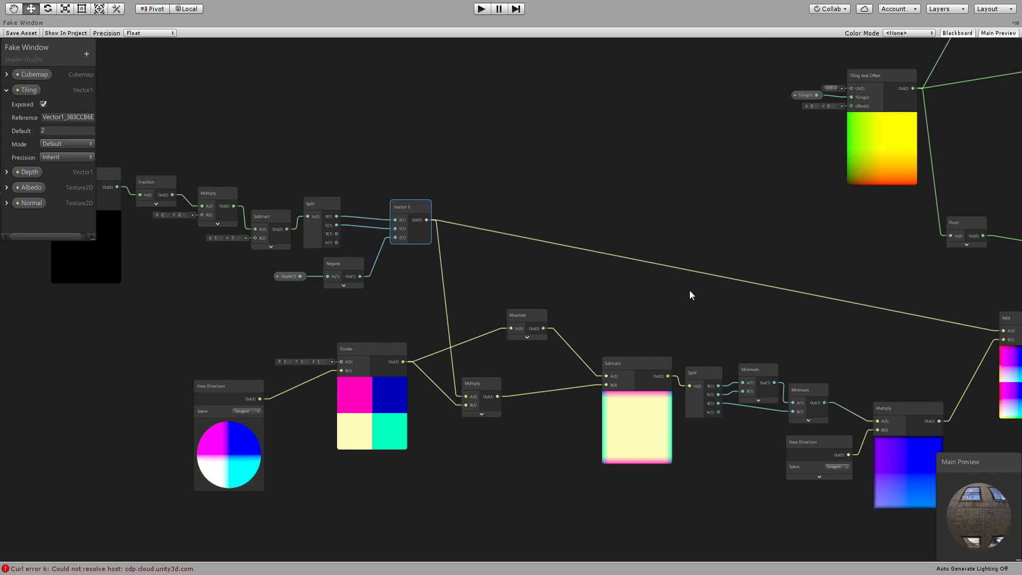
# Move the Add node slightly towards Sample Cubemap and shift the Cubemap property node slightly up and away from it.
pyautogui.moveTo(715, 312); pyautogui.dragTo(270, 313, button='middle')
pyautogui.scroll(3, 545, 343)
pyautogui.moveTo(545, 343); pyautogui.dragTo(226, 330, button='middle')
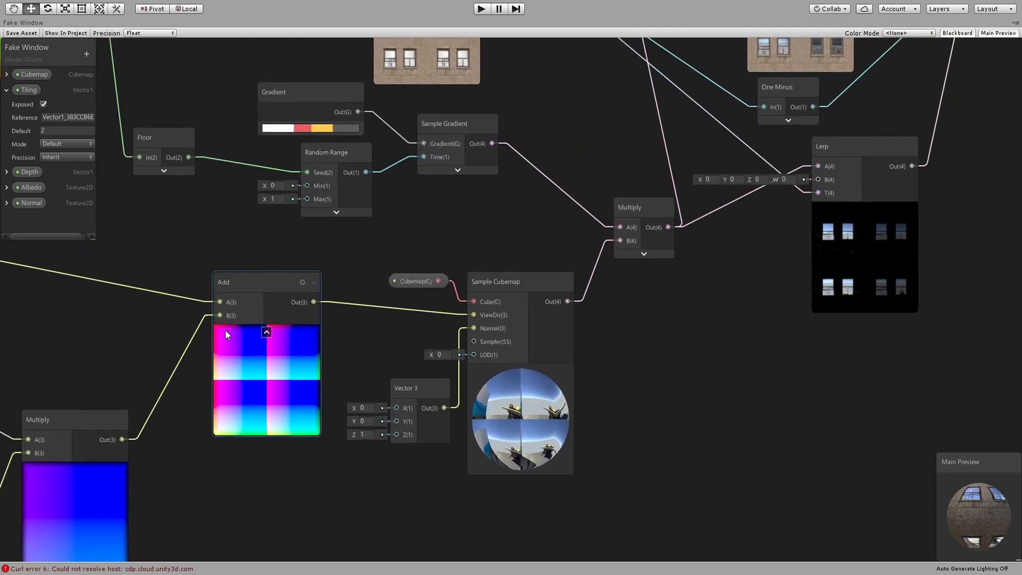
pyautogui.click(540, 331)
pyautogui.moveTo(540, 331); pyautogui.dragTo(526, 347, button='middle')
pyautogui.moveTo(263, 335); pyautogui.dragTo(269, 332)
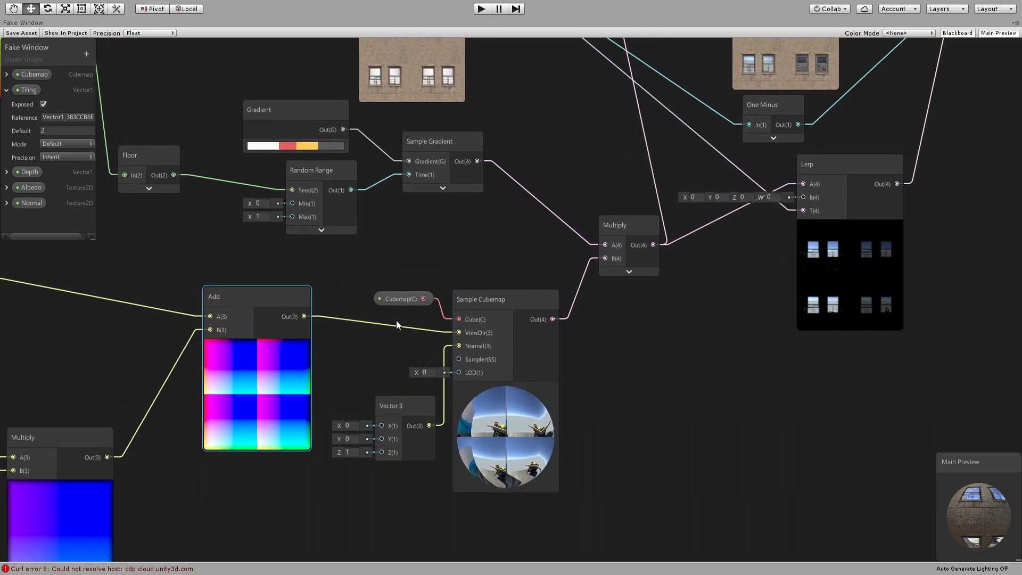
pyautogui.moveTo(394, 305); pyautogui.dragTo(388, 298)
# Try deleting the Vector 3 node that feeds the Sample Cubemap's Normal input, and undo the deletion.
pyautogui.moveTo(395, 399); pyautogui.dragTo(392, 402)
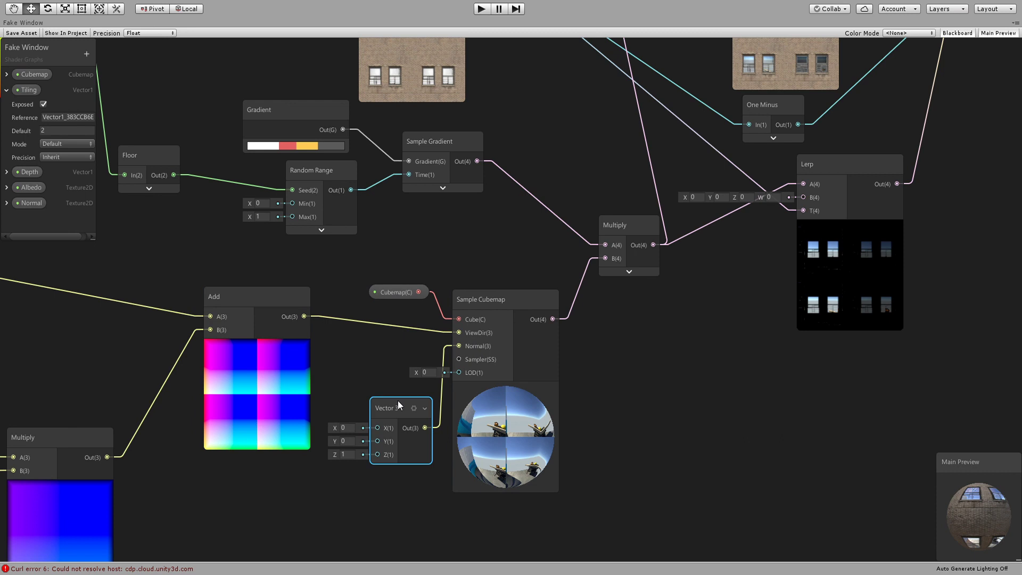
pyautogui.press('Delete')
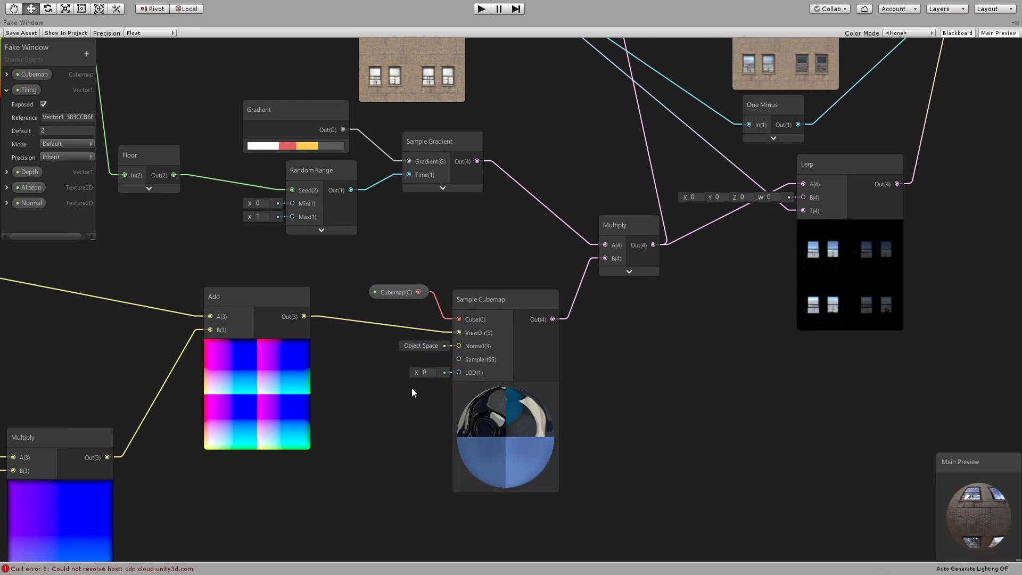
pyautogui.hotkey('ctrl', 'z')
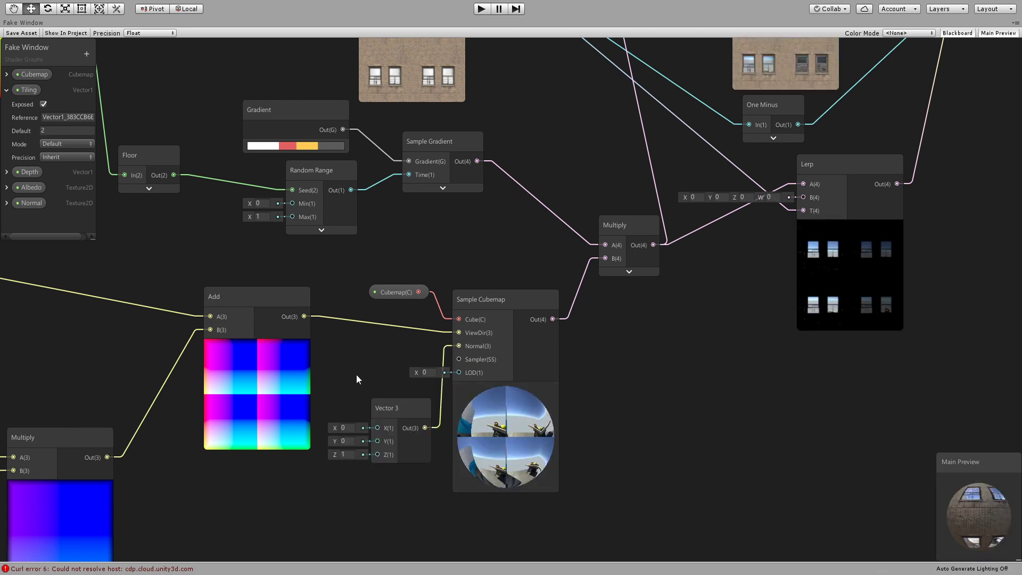
# Move the Vector 3 node for the Normal input slightly up and away from Sample Cubemap, and nudge the Cubemap property node.
pyautogui.moveTo(508, 389); pyautogui.dragTo(506, 391, button='middle')
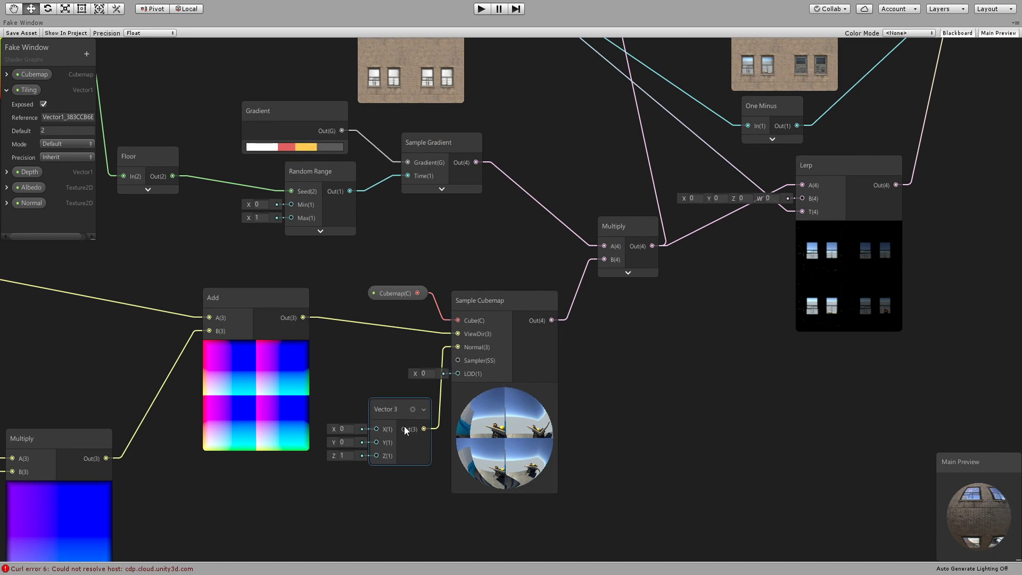
pyautogui.moveTo(374, 421); pyautogui.dragTo(365, 408)
pyautogui.click(335, 443)
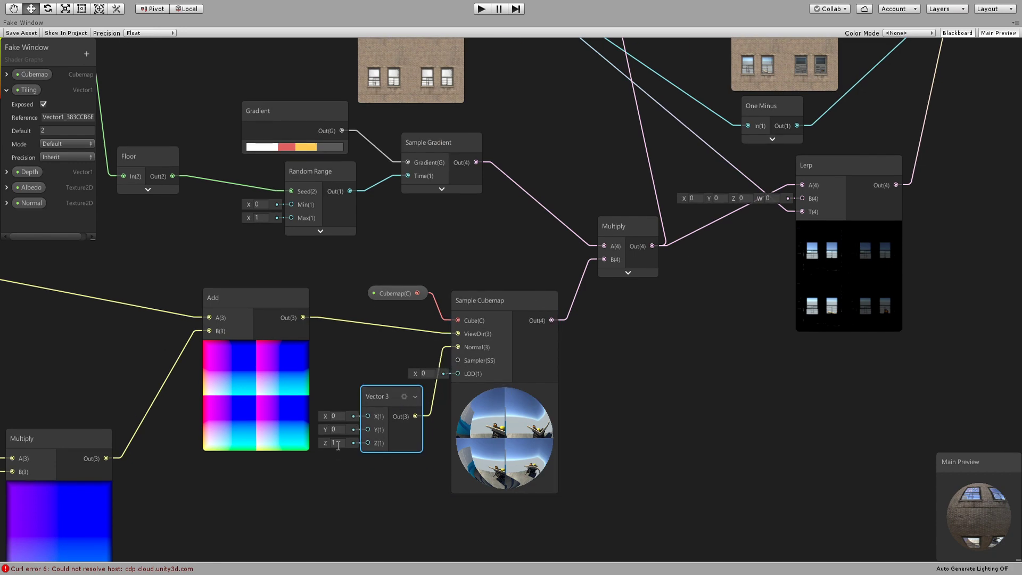
pyautogui.click(344, 468)
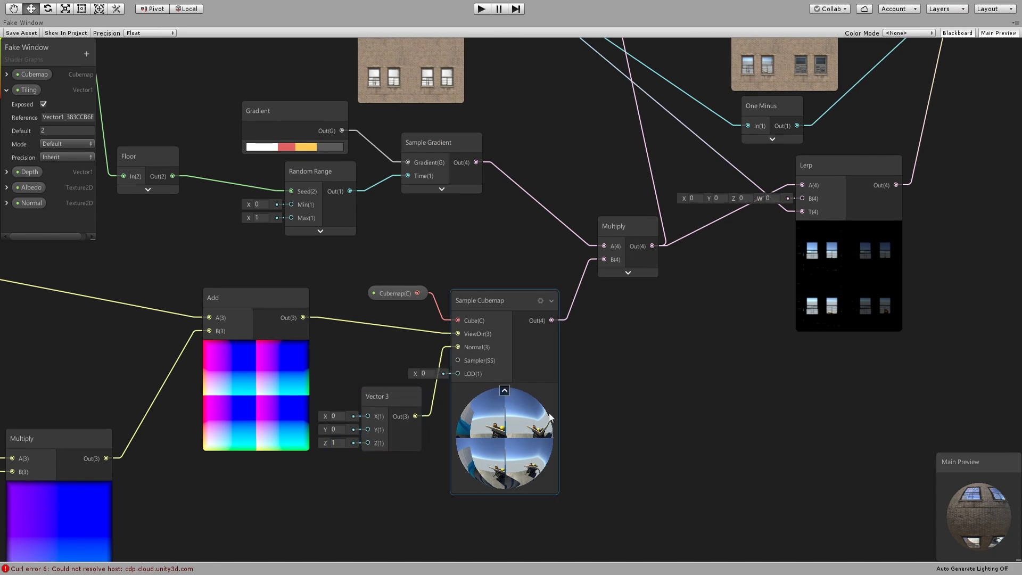
pyautogui.click(391, 294)
pyautogui.moveTo(391, 291); pyautogui.dragTo(384, 288)
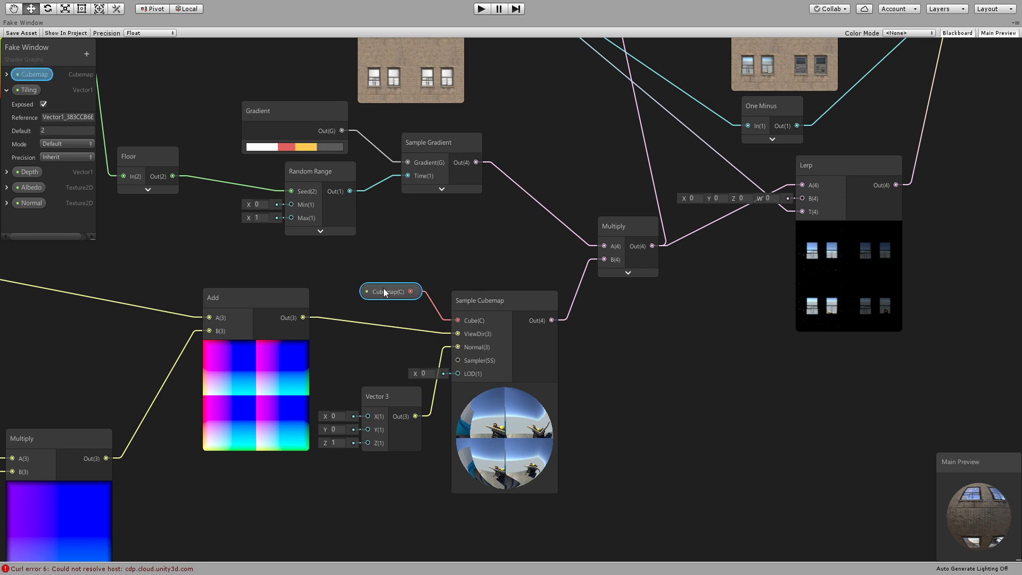
# Connect the Sample Cubemap output directly to the PBR Master's Albedo and Emission inputs, replacing the Lerp links.
pyautogui.click(490, 301)
pyautogui.moveTo(640, 331); pyautogui.dragTo(427, 407, button='middle')
pyautogui.scroll(-3, 427, 407)
pyautogui.moveTo(368, 400); pyautogui.dragTo(648, 149)
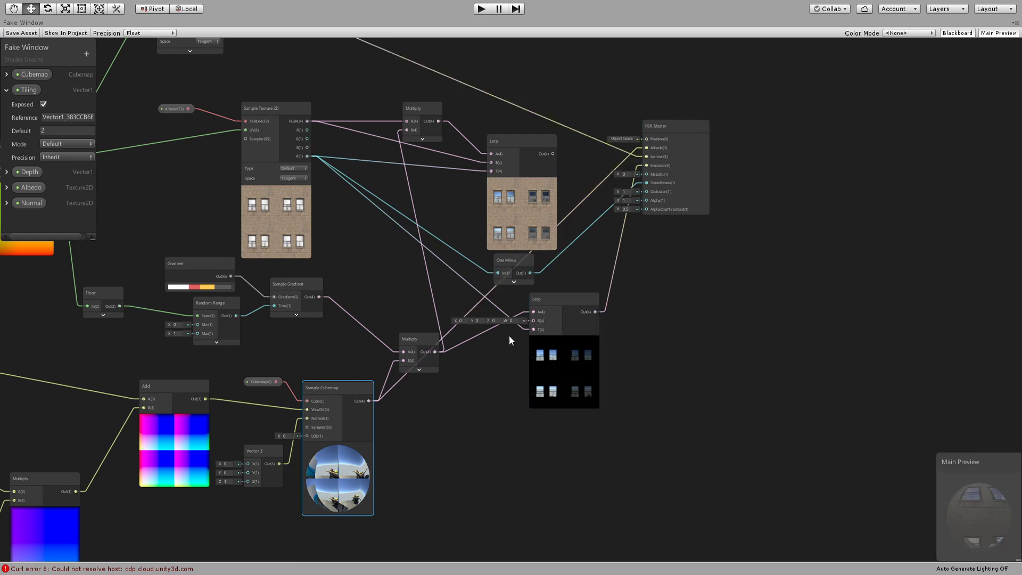
pyautogui.moveTo(369, 400); pyautogui.dragTo(647, 166)
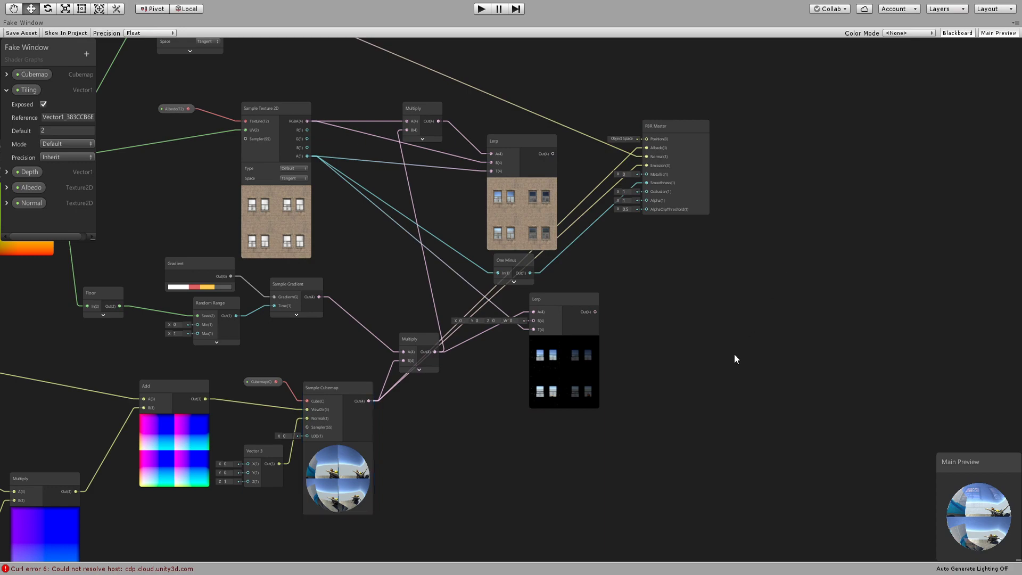
# Return to the full editor layout and view the interior rooms on the cube up close in the scene.
pyautogui.hotkey('shift', 'space')
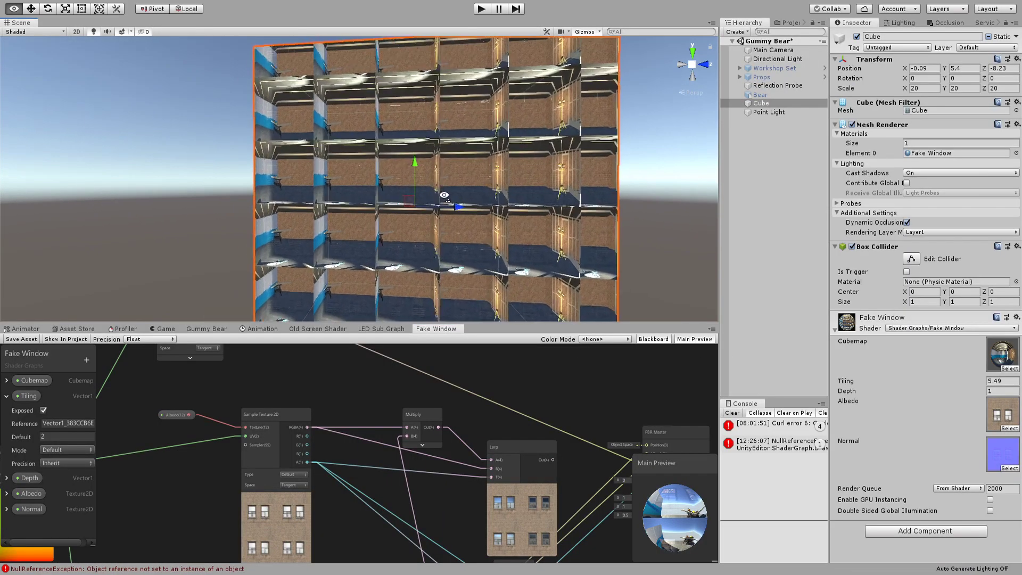
pyautogui.press('w')
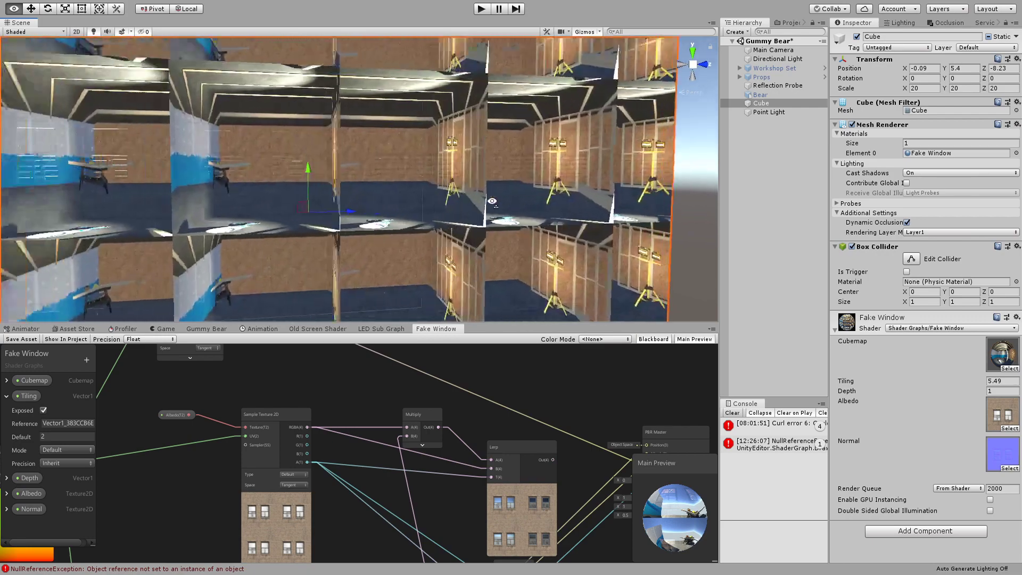
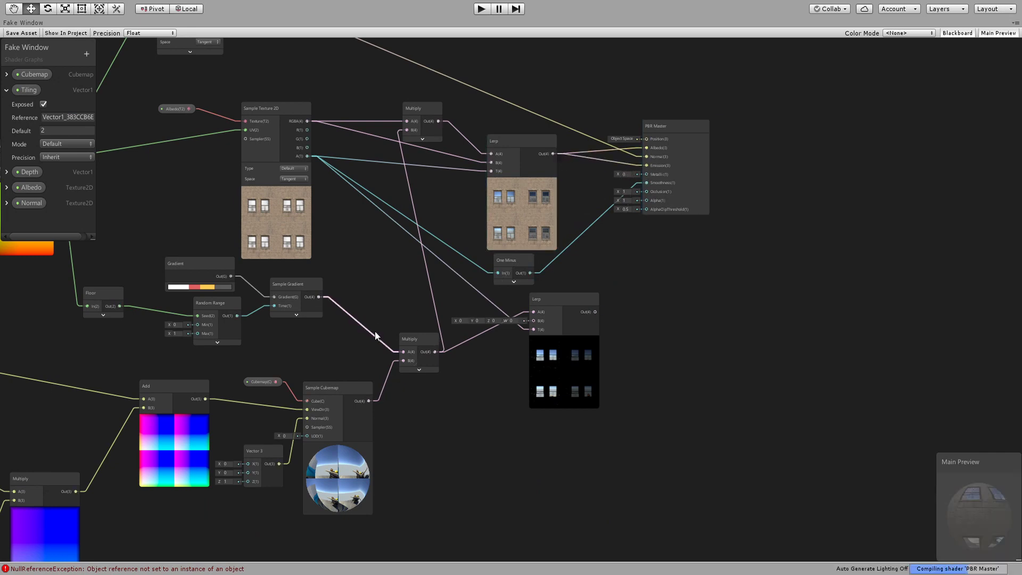
# Move the Normal property node and its Sample Texture 2D node together slightly up and to the right in the graph.
pyautogui.moveTo(369, 331); pyautogui.dragTo(628, 289, button='middle')
pyautogui.scroll(4, 592, 426)
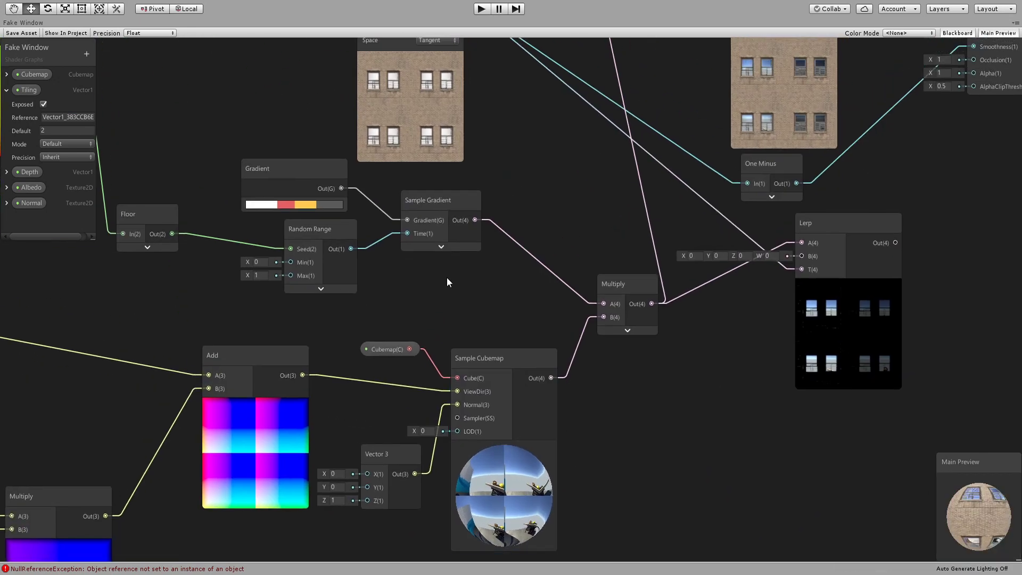
pyautogui.moveTo(445, 281); pyautogui.dragTo(561, 447, button='middle')
pyautogui.scroll(-5, 434, 349)
pyautogui.scroll(3, 424, 339)
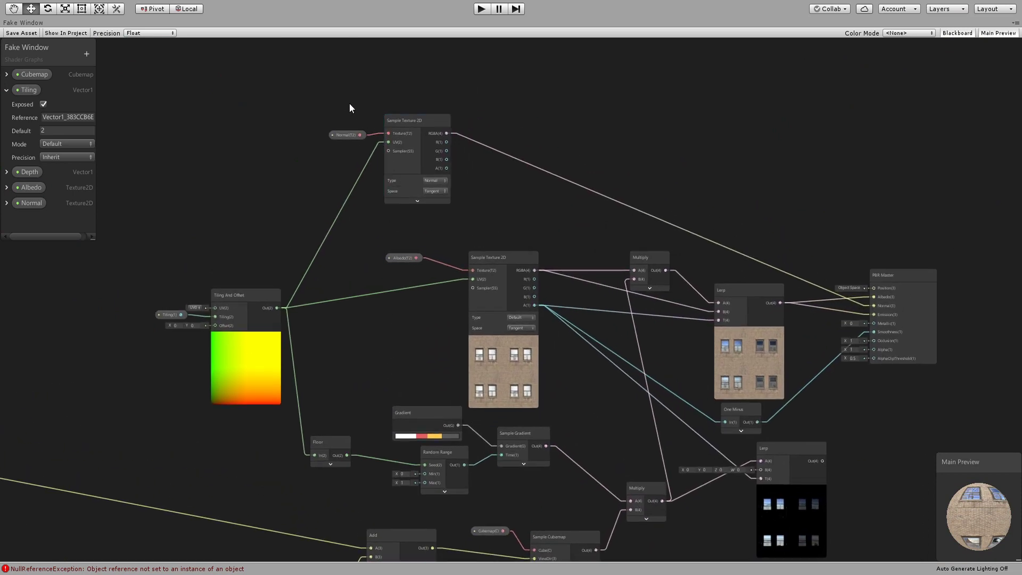
pyautogui.moveTo(463, 211); pyautogui.dragTo(464, 210)
pyautogui.moveTo(435, 189); pyautogui.dragTo(461, 160)
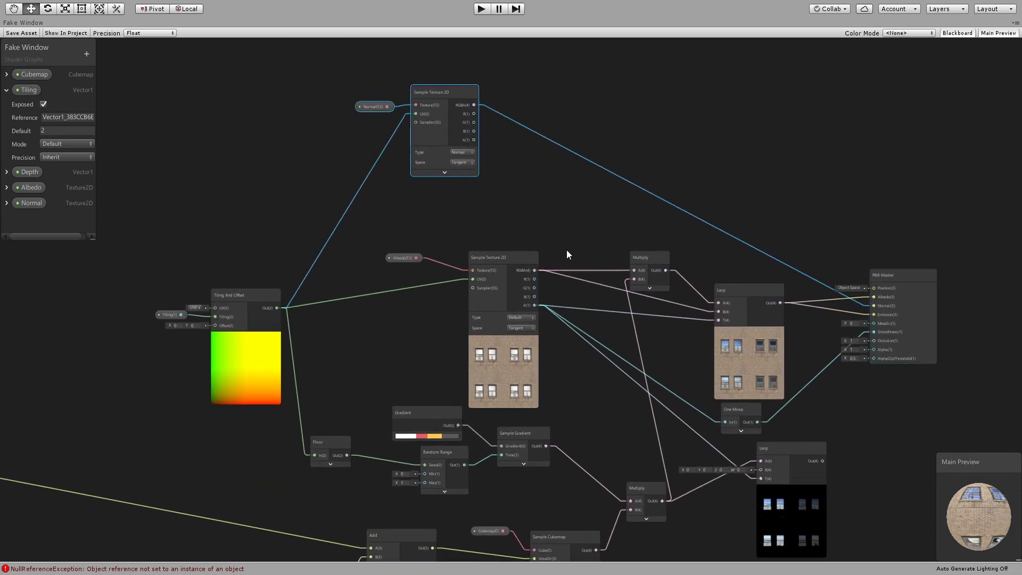
# Select the Tiling And Offset node and move the Tiling property node slightly up beside its inputs.
pyautogui.click(250, 344)
pyautogui.scroll(3, 250, 343)
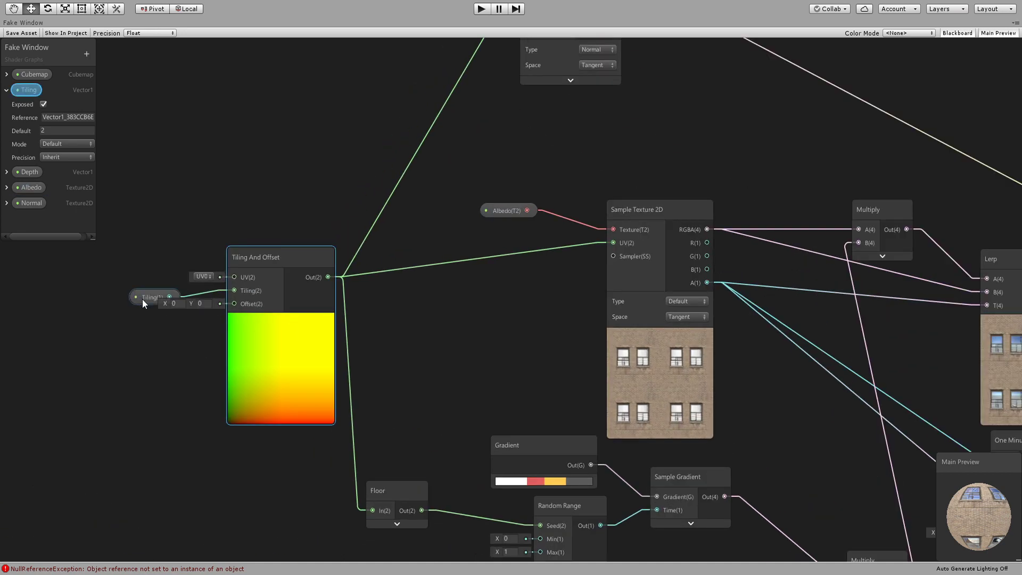
pyautogui.moveTo(142, 298); pyautogui.dragTo(138, 280)
pyautogui.click(281, 318)
pyautogui.moveTo(456, 361); pyautogui.dragTo(283, 354, button='middle')
pyautogui.scroll(-3, 315, 367)
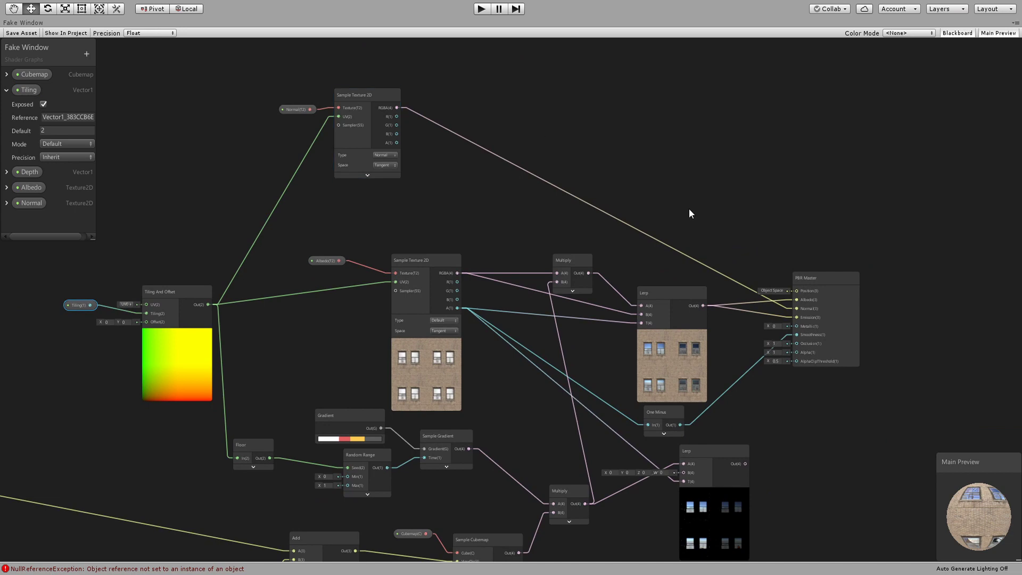
# Move the Albedo property node slightly closer to its Sample Texture 2D node and save the shader asset.
pyautogui.scroll(4, 354, 279)
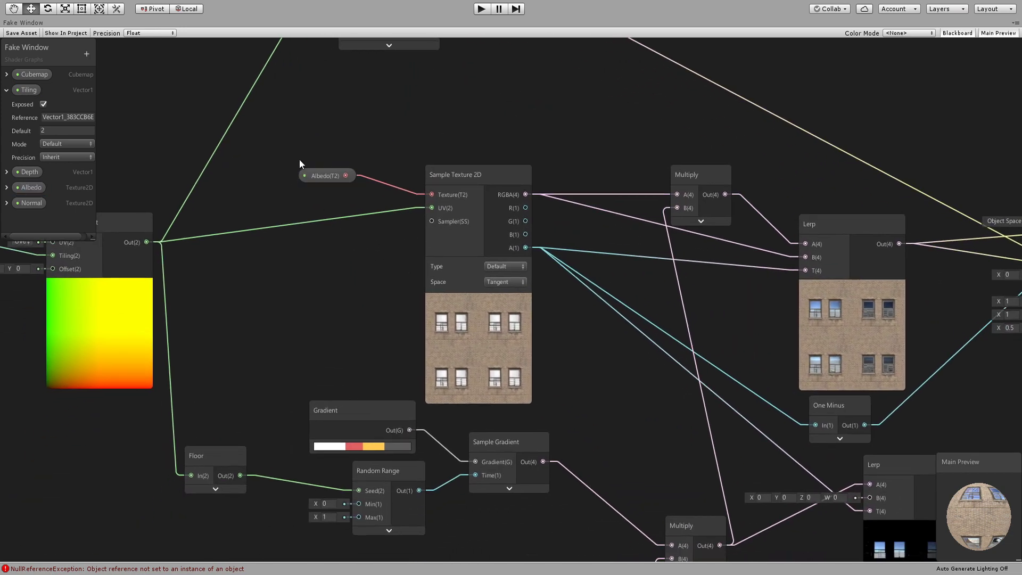
pyautogui.moveTo(333, 177); pyautogui.dragTo(349, 180)
pyautogui.keyDown('shift'); pyautogui.click(468, 330); pyautogui.keyUp('shift')
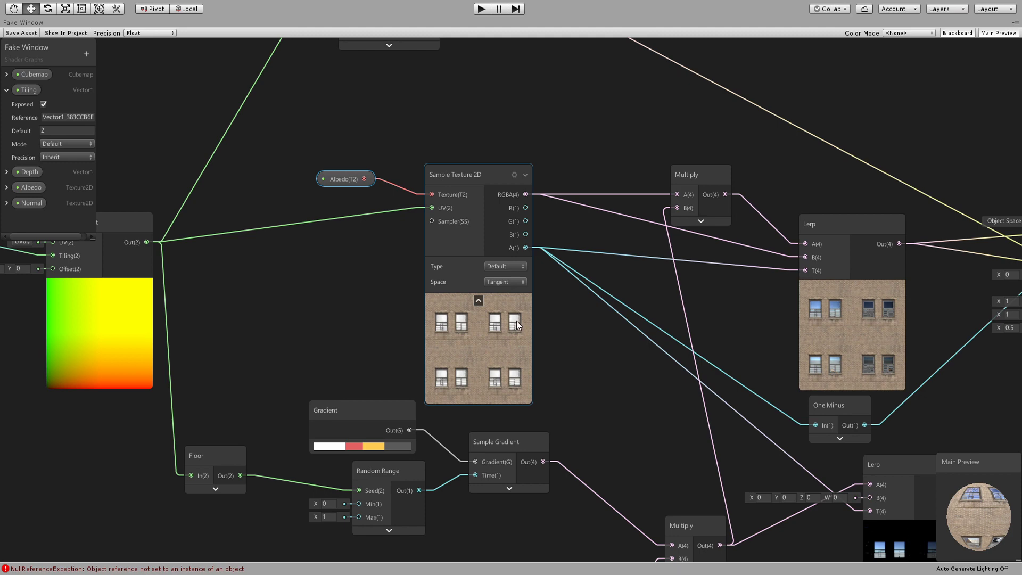
pyautogui.moveTo(550, 353); pyautogui.dragTo(503, 328, button='middle')
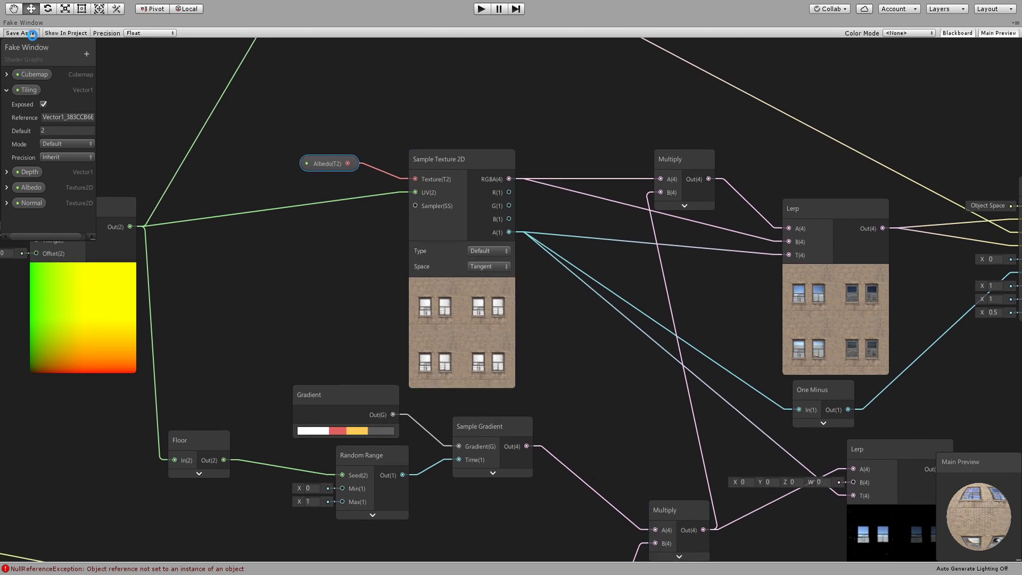
# Return to the full editor layout and examine the cube's windows up close and from farther back in the scene.
pyautogui.click(525, 111)
pyautogui.hotkey('shift', 'space')
pyautogui.press('s')
pyautogui.moveTo(529, 183); pyautogui.dragTo(491, 175, button='right')
pyautogui.press('w')
pyautogui.moveTo(369, 197); pyautogui.dragTo(342, 180, button='right')
pyautogui.press('d')
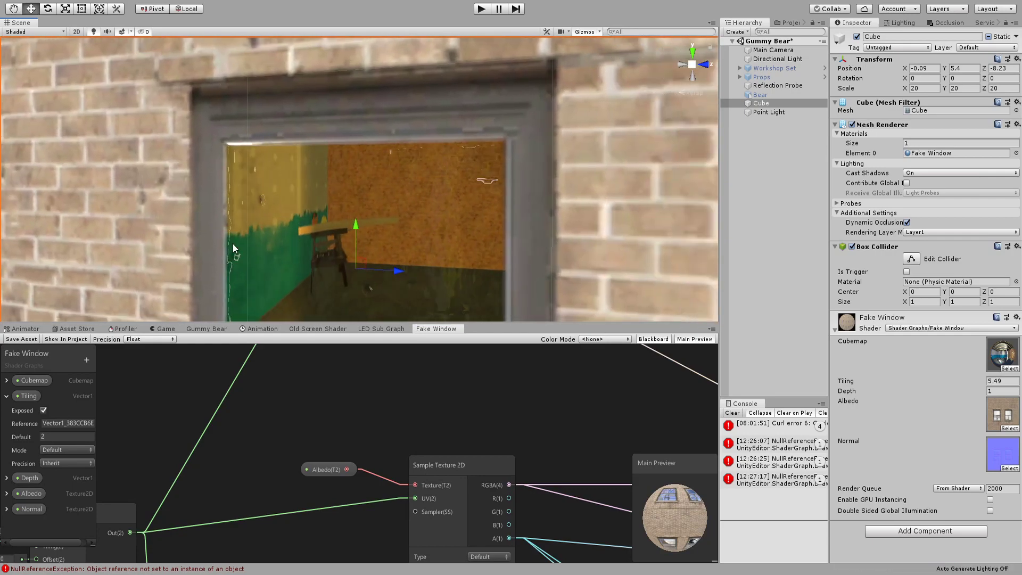
pyautogui.press('s')
pyautogui.moveTo(424, 222); pyautogui.dragTo(479, 369, button='right')
# Maximize the Fake Window graph and move the Lerp node that feeds the PBR Master slightly to the right.
pyautogui.click(487, 379)
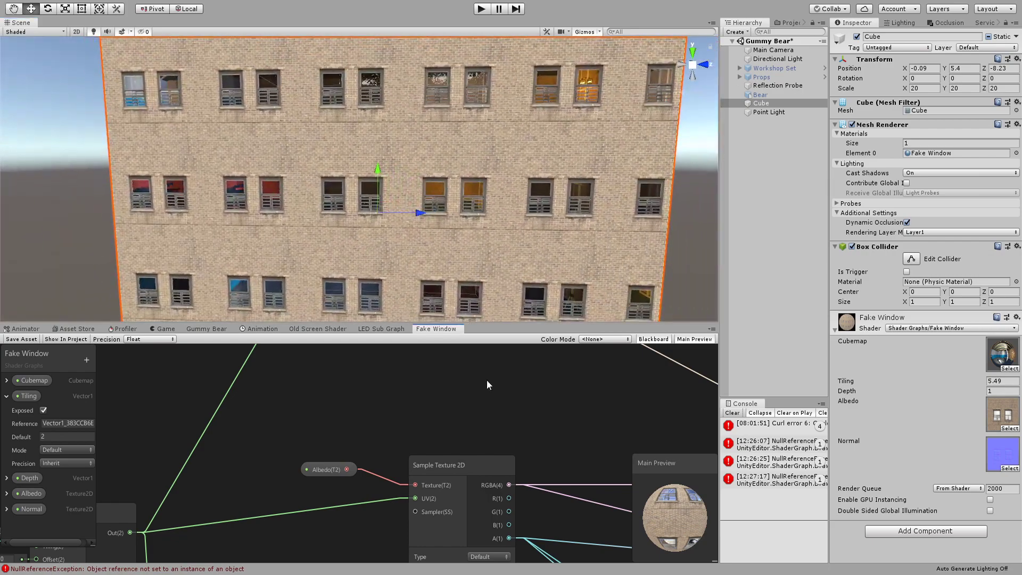
pyautogui.hotkey('shift', 'space')
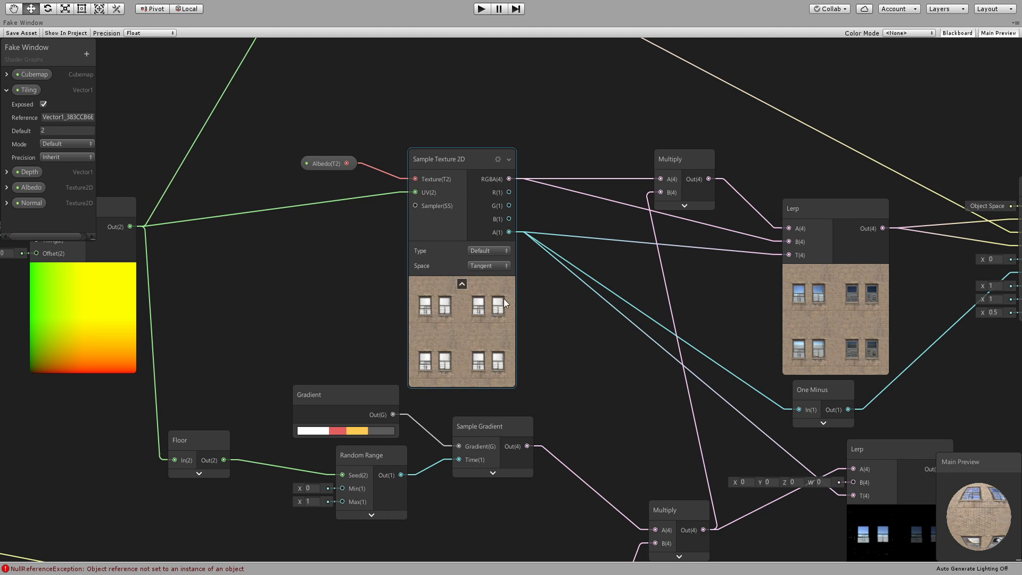
pyautogui.scroll(-1, 456, 388)
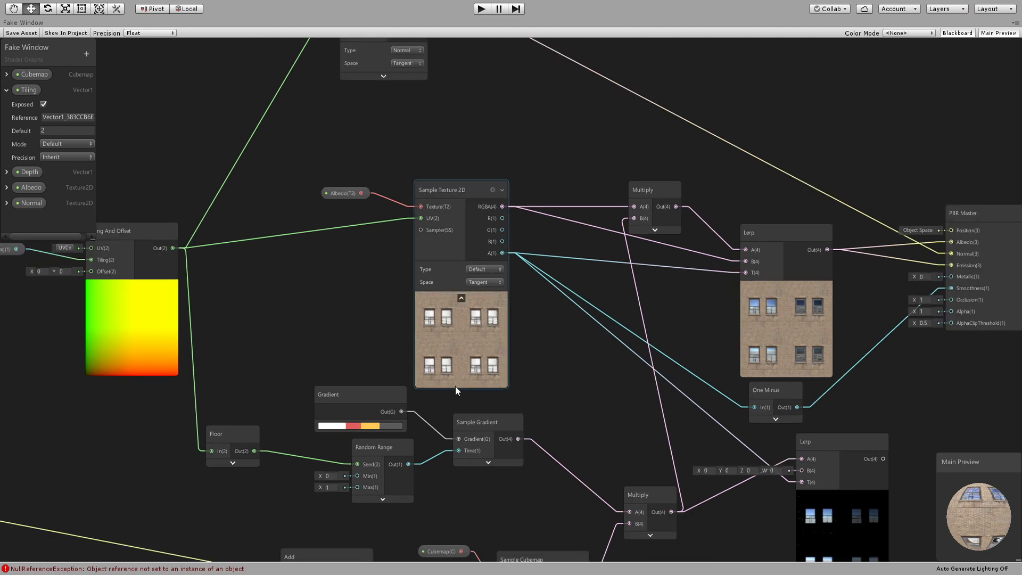
pyautogui.moveTo(514, 322); pyautogui.dragTo(445, 336, button='middle')
pyautogui.scroll(1, 445, 334)
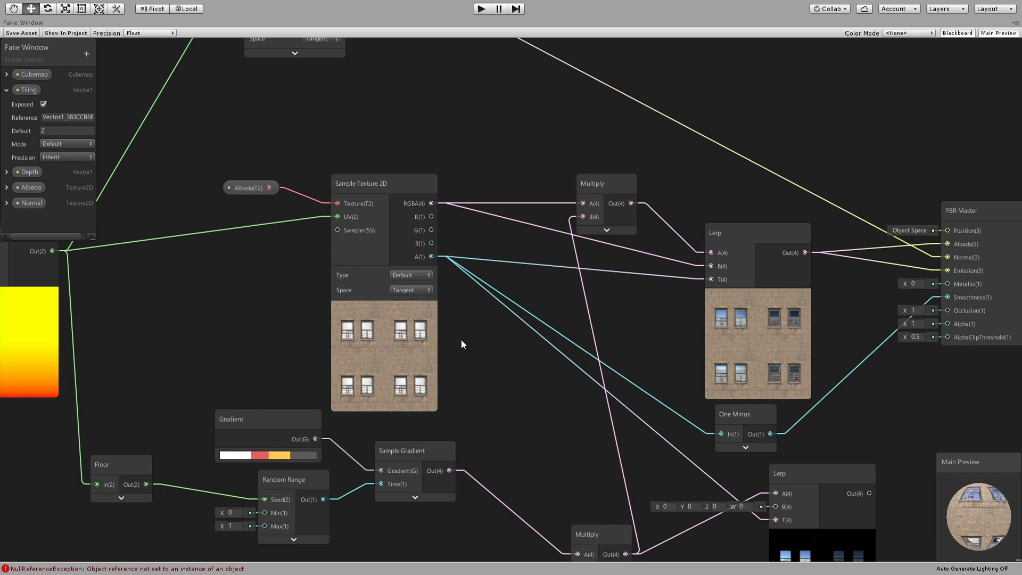
pyautogui.moveTo(452, 306); pyautogui.dragTo(398, 283, button='middle')
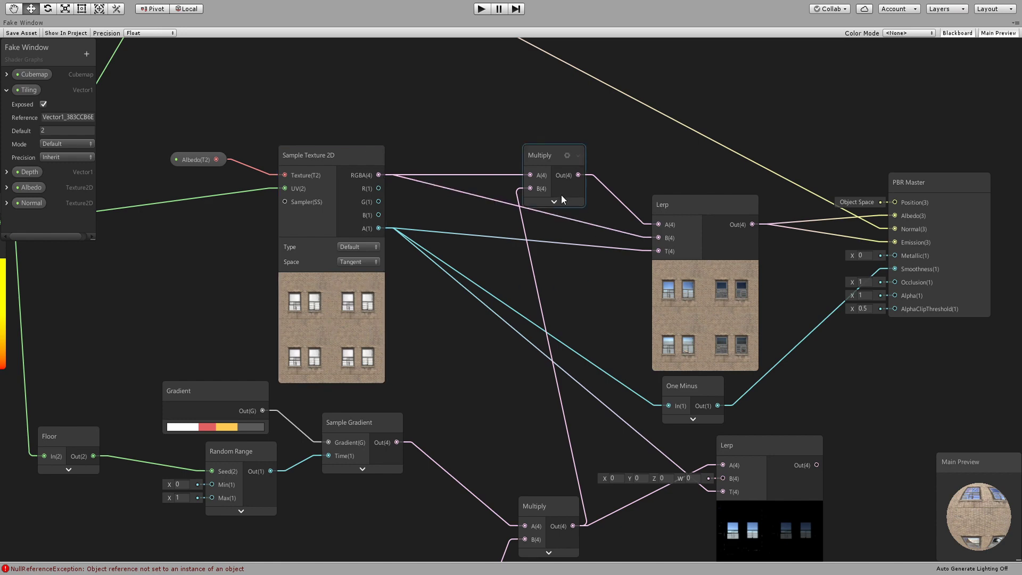
pyautogui.moveTo(462, 367); pyautogui.dragTo(506, 252, button='middle')
pyautogui.moveTo(543, 338); pyautogui.dragTo(463, 313, button='middle')
pyautogui.moveTo(471, 354); pyautogui.dragTo(410, 367, button='middle')
pyautogui.moveTo(624, 164); pyautogui.dragTo(637, 161)
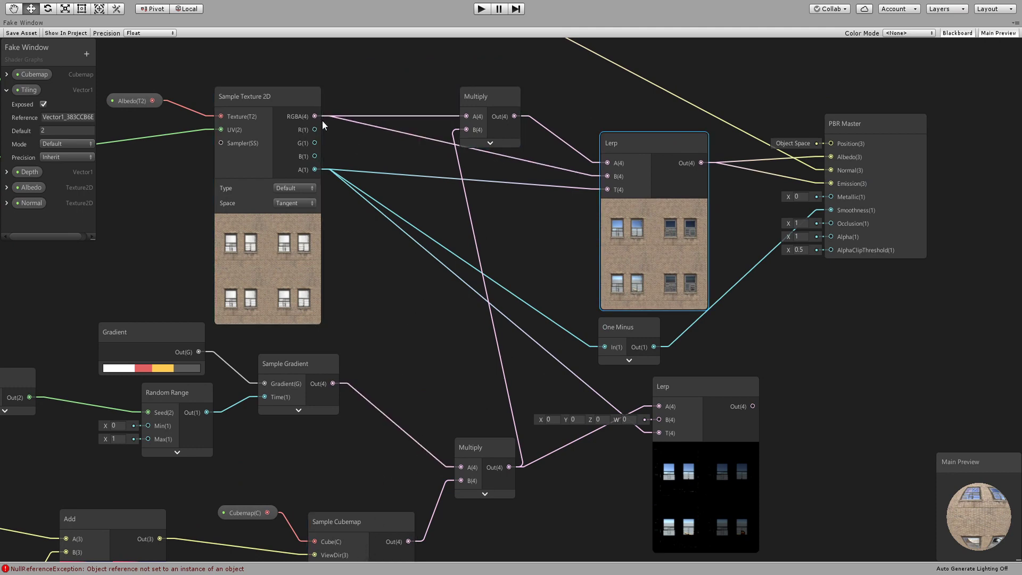
# Delete the link from the upper Multiply node to the Lerp's A input, and reconnect the two.
pyautogui.moveTo(315, 116); pyautogui.dragTo(594, 177)
pyautogui.click(596, 162)
pyautogui.press('Delete')
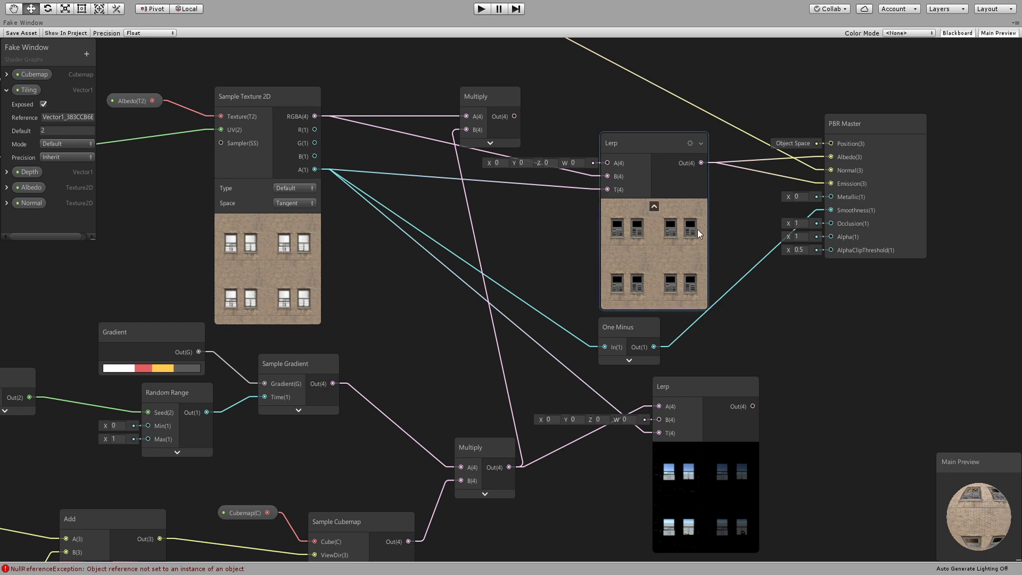
pyautogui.moveTo(515, 116); pyautogui.dragTo(609, 161)
pyautogui.moveTo(609, 161); pyautogui.dragTo(609, 159)
# Move the upper Multiply node slightly up and right, and the lower Multiply node slightly left toward Sample Gradient.
pyautogui.moveTo(485, 110); pyautogui.dragTo(503, 98)
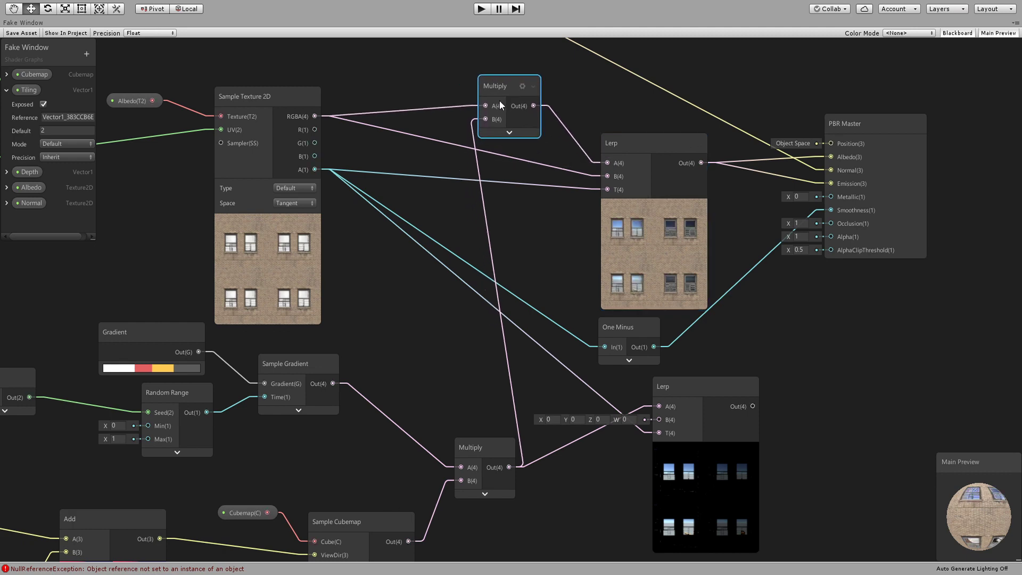
pyautogui.moveTo(306, 243); pyautogui.dragTo(305, 242, button='middle')
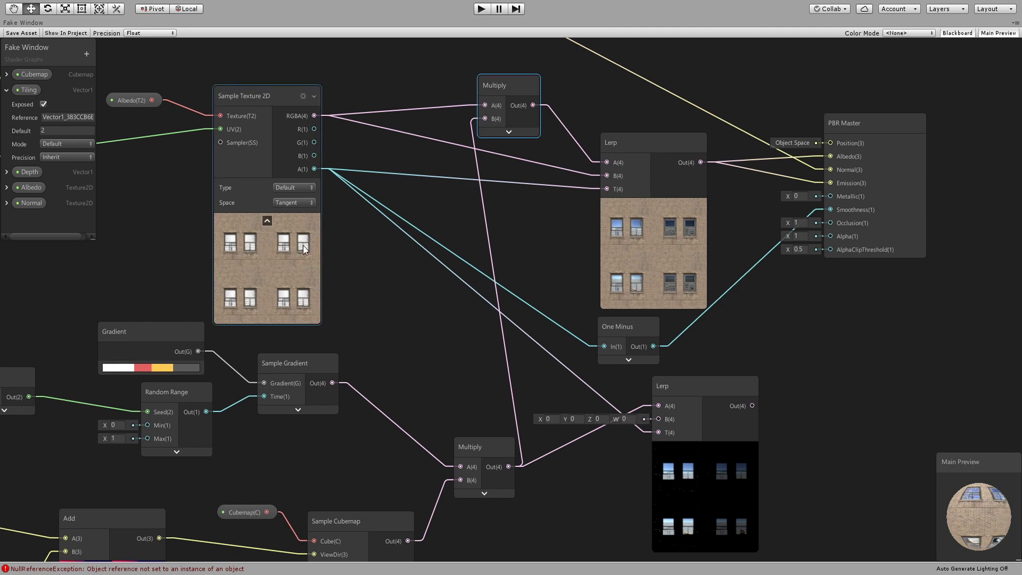
pyautogui.moveTo(450, 385); pyautogui.dragTo(473, 327, button='middle')
pyautogui.moveTo(393, 489); pyautogui.dragTo(453, 398, button='middle')
pyautogui.click(452, 391)
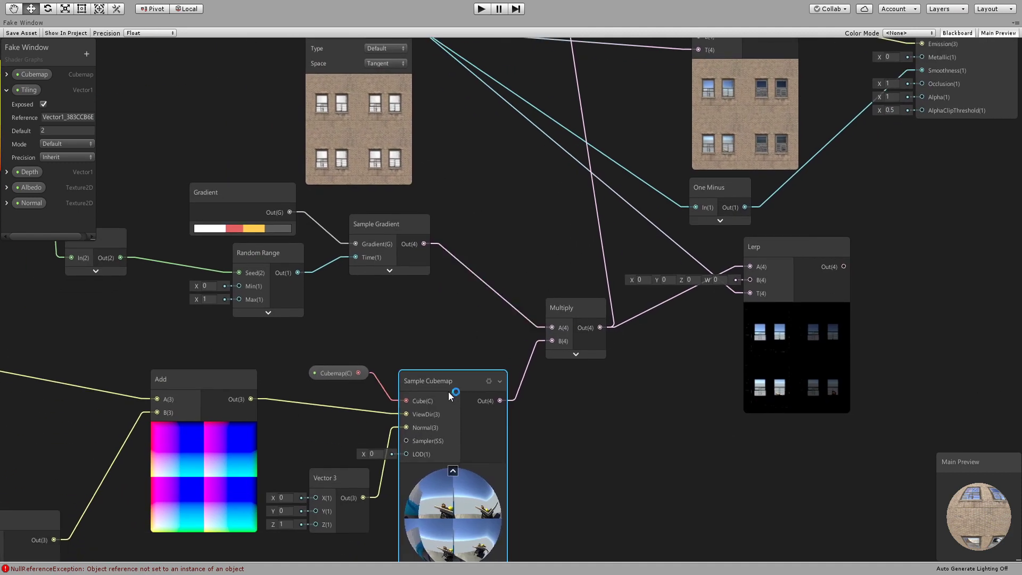
pyautogui.moveTo(244, 303); pyautogui.dragTo(417, 332, button='middle')
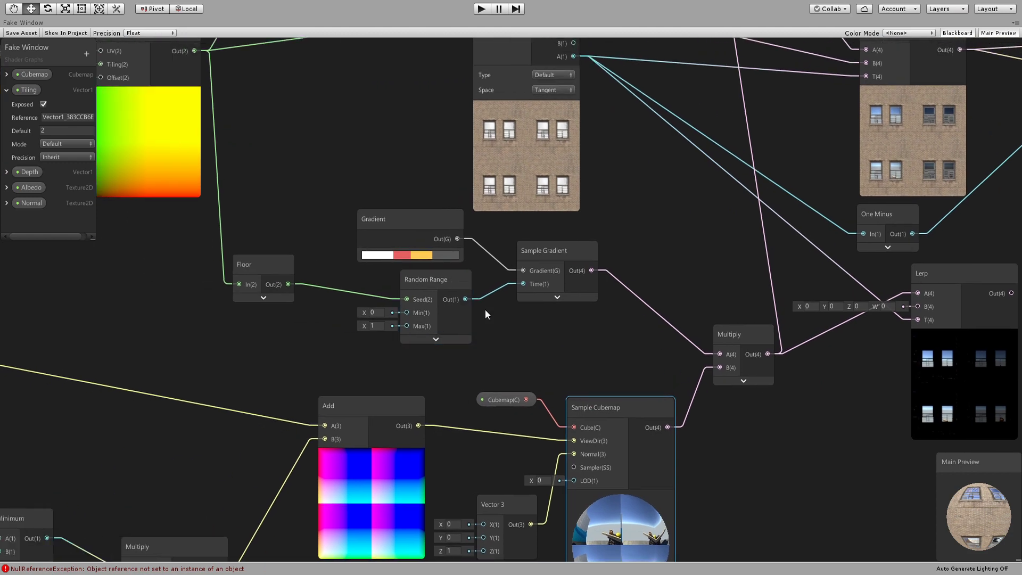
pyautogui.moveTo(727, 338); pyautogui.dragTo(705, 341)
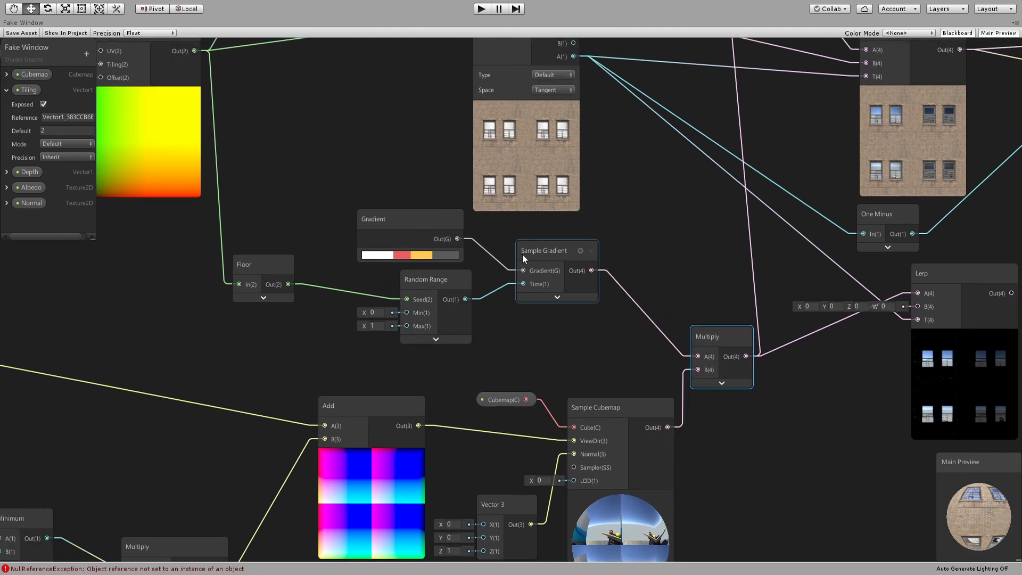
# Select the Gradient node, nudge the Floor node slightly, and expand the Floor node's preview.
pyautogui.moveTo(522, 253); pyautogui.dragTo(576, 266, button='middle')
pyautogui.click(456, 231)
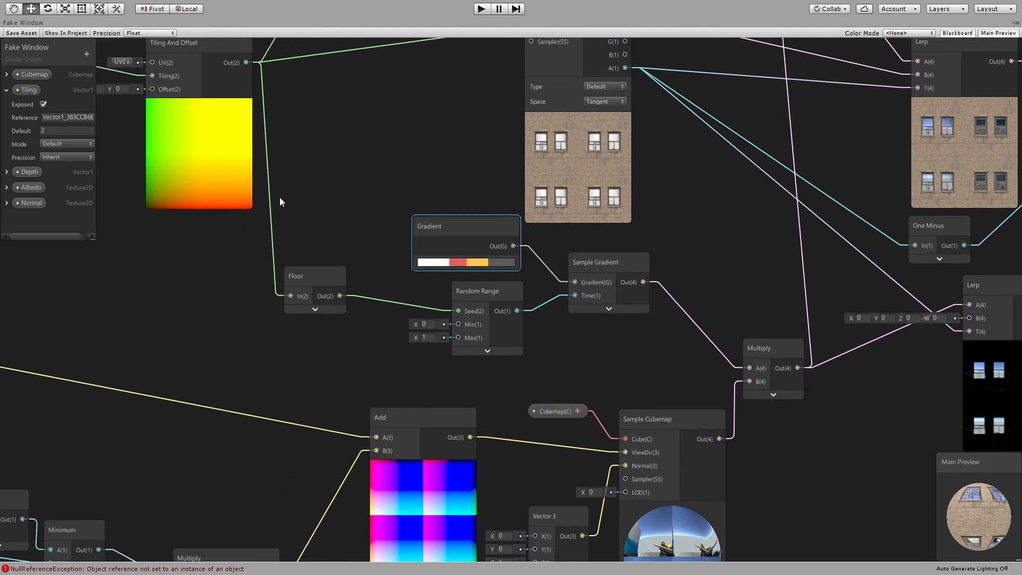
pyautogui.moveTo(255, 195); pyautogui.dragTo(295, 219, button='middle')
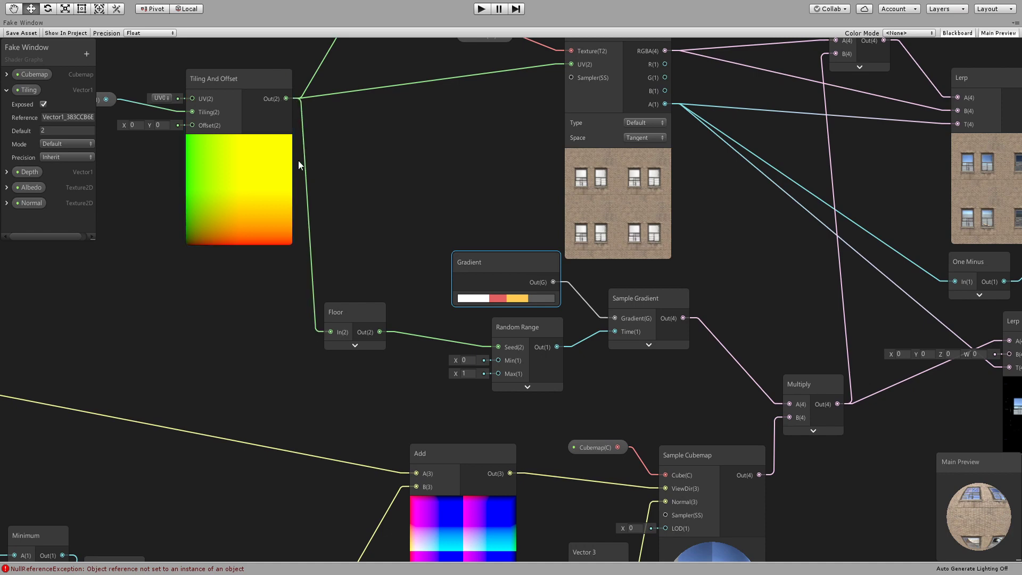
pyautogui.moveTo(349, 345); pyautogui.dragTo(355, 341)
pyautogui.click(360, 341)
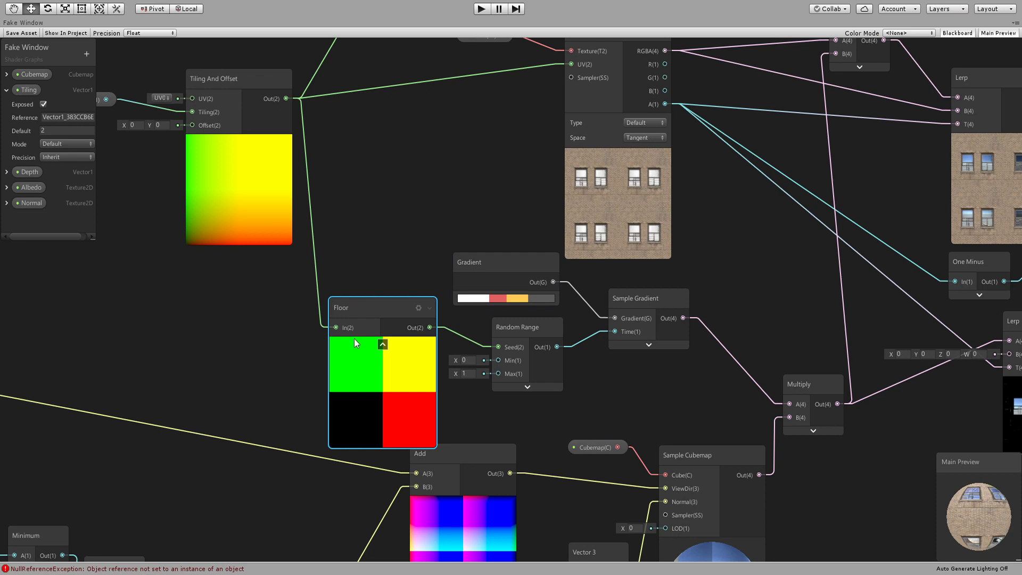
# Test default values of 1 and 10 for the Tiling property, and set the default back to 2.
pyautogui.click(58, 131)
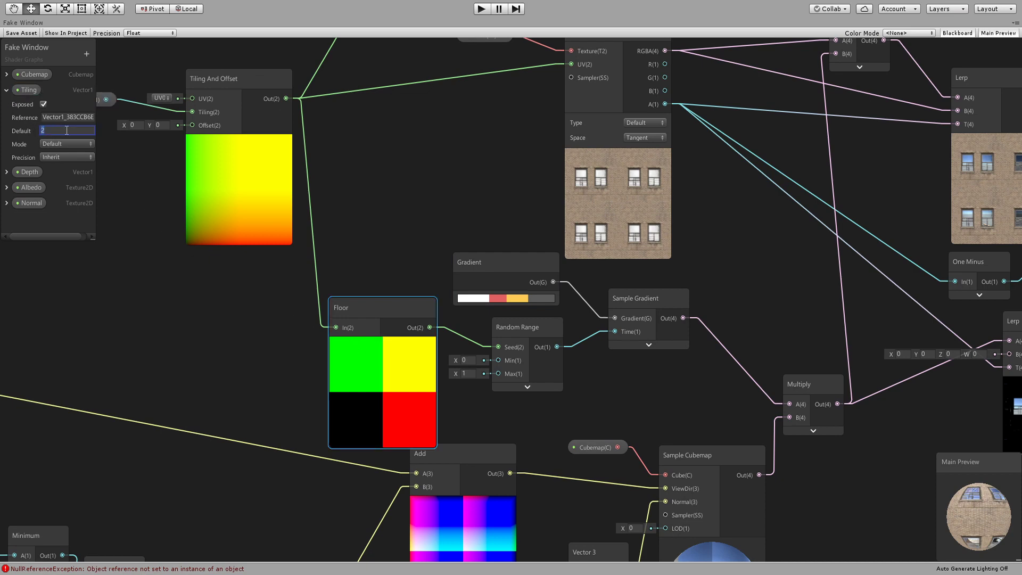
pyautogui.write('10')
pyautogui.press('BackSpace')
pyautogui.press('BackSpace')
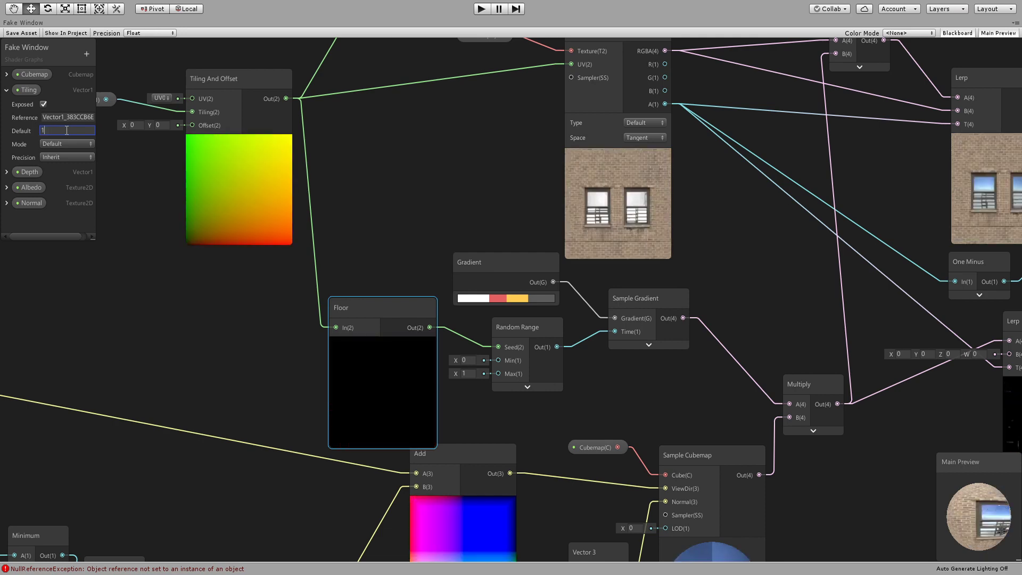
pyautogui.write('10')
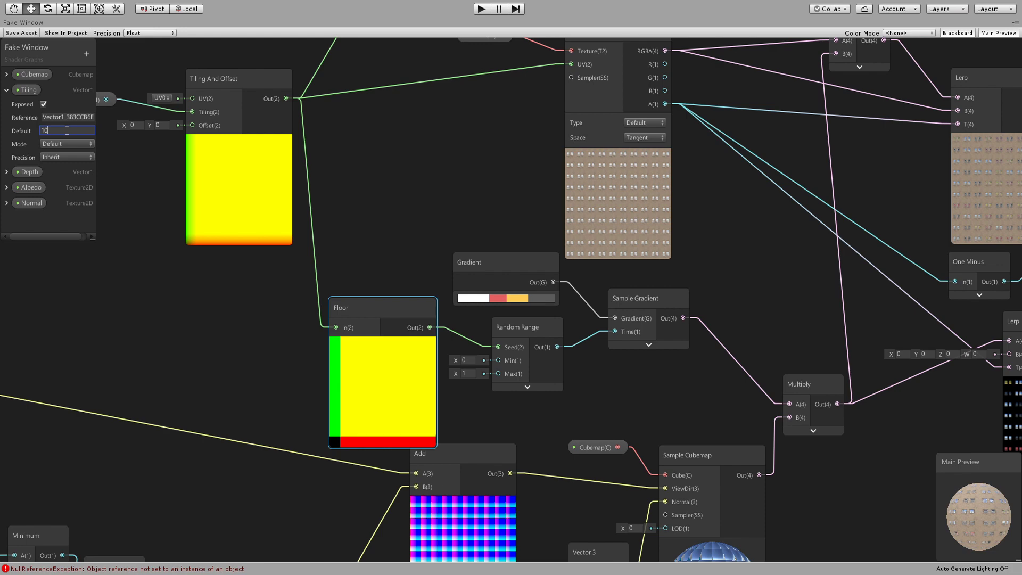
pyautogui.press('BackSpace')
pyautogui.press('BackSpace')
pyautogui.write('2')
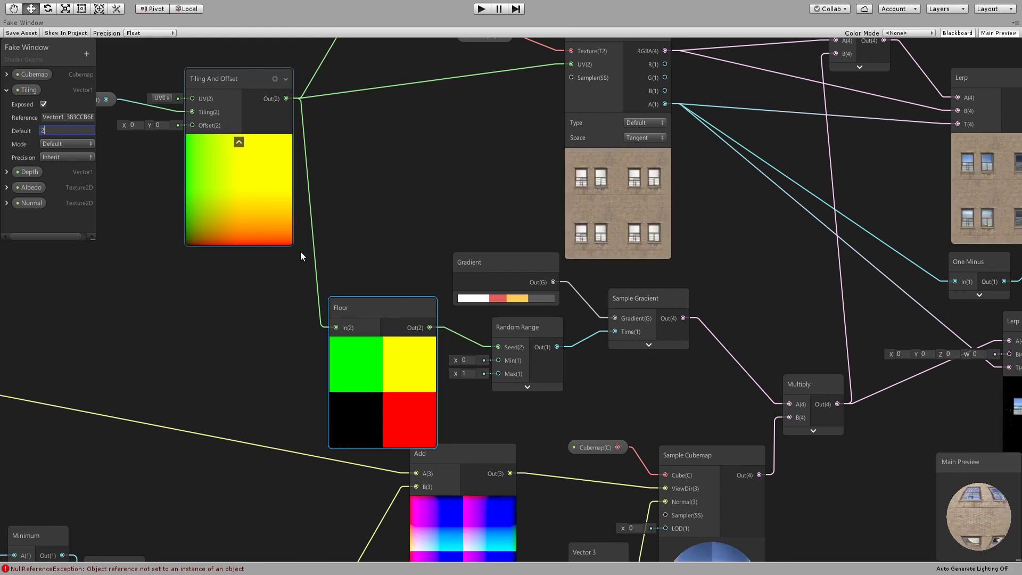
# Collapse the Floor node's preview and expand it again to compare it with the Tiling And Offset preview.
pyautogui.scroll(-4, 337, 292)
pyautogui.scroll(3, 337, 291)
pyautogui.moveTo(337, 291); pyautogui.dragTo(279, 282, button='middle')
pyautogui.moveTo(429, 347); pyautogui.dragTo(379, 344, button='middle')
pyautogui.scroll(-2, 261, 354)
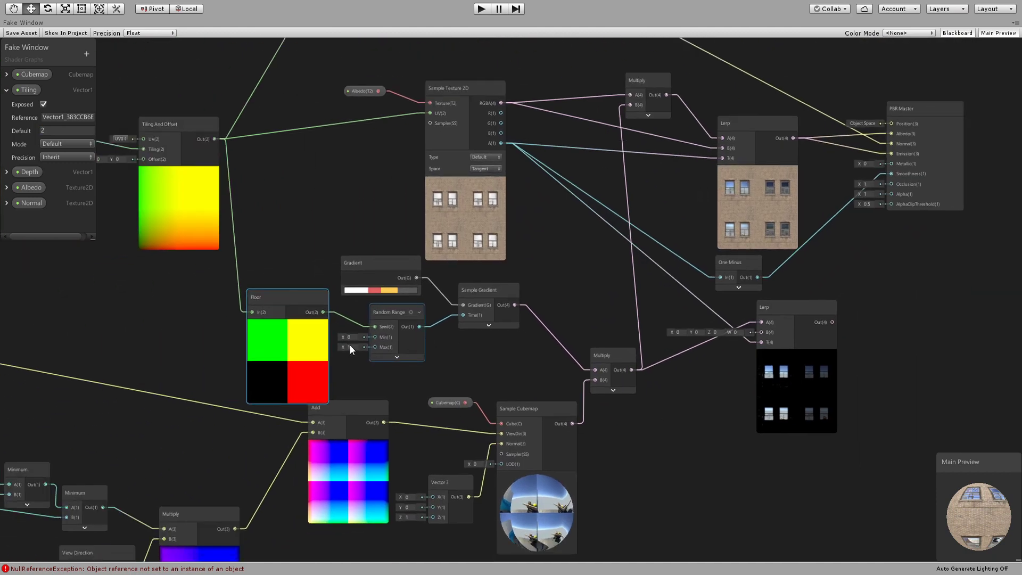
pyautogui.click(288, 325)
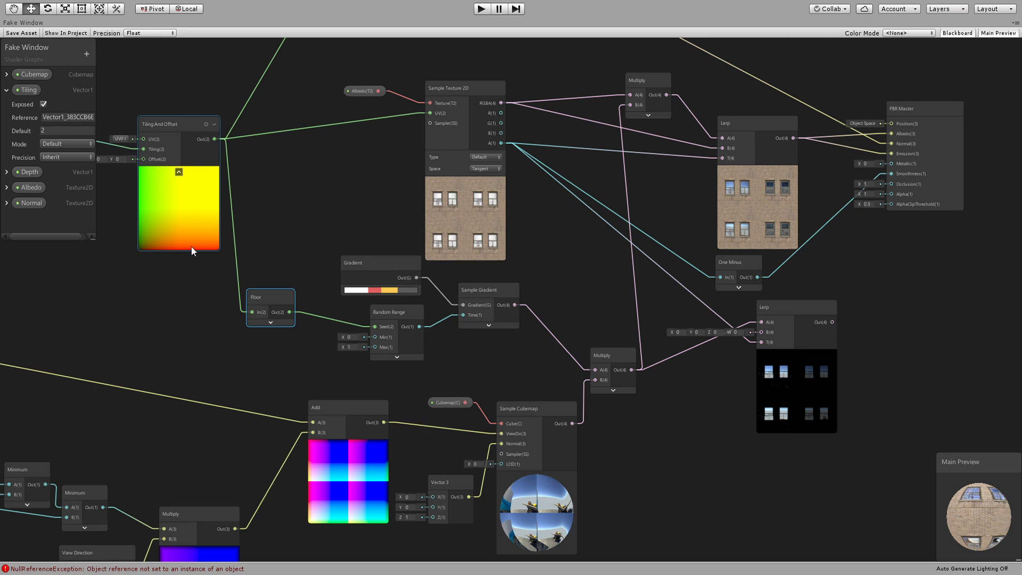
pyautogui.click(271, 323)
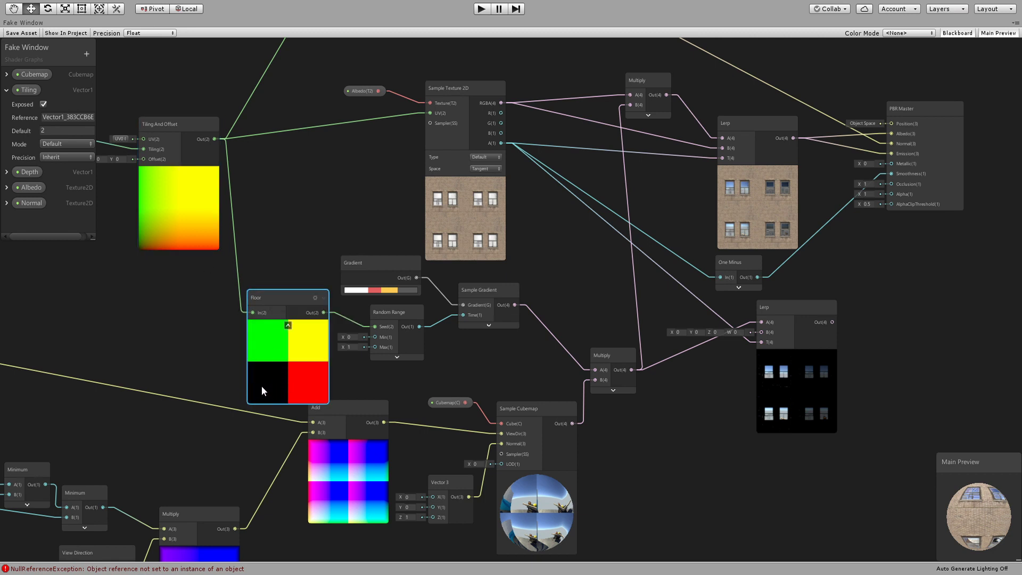
# Nudge the Random Range node and the Gradient node slightly to the right.
pyautogui.scroll(2, 299, 302)
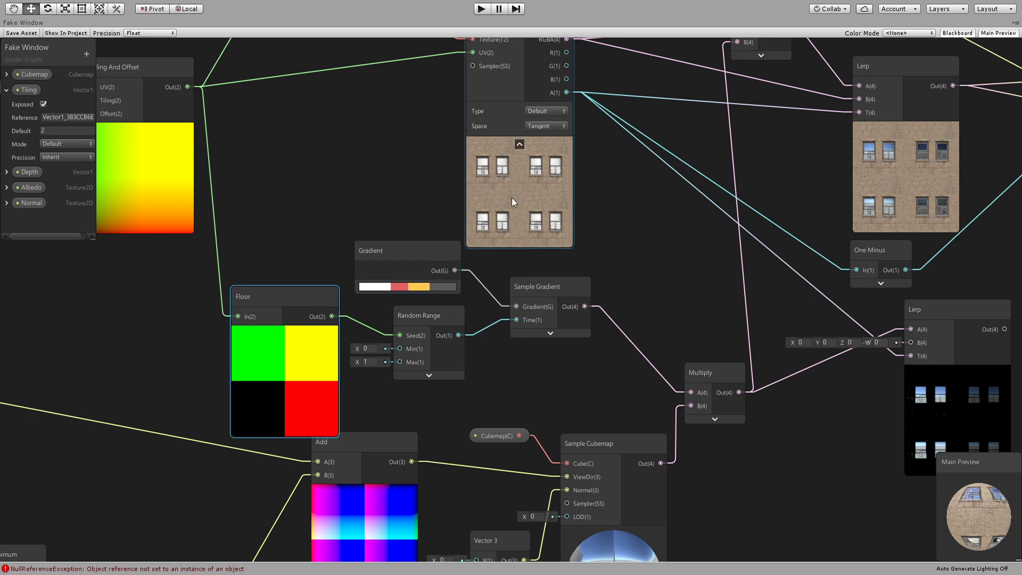
pyautogui.moveTo(426, 319)
pyautogui.mouseDown()
pyautogui.moveTo(443, 324)
pyautogui.moveTo(434, 319)
pyautogui.mouseUp()
pyautogui.moveTo(490, 369); pyautogui.dragTo(449, 376, button='middle')
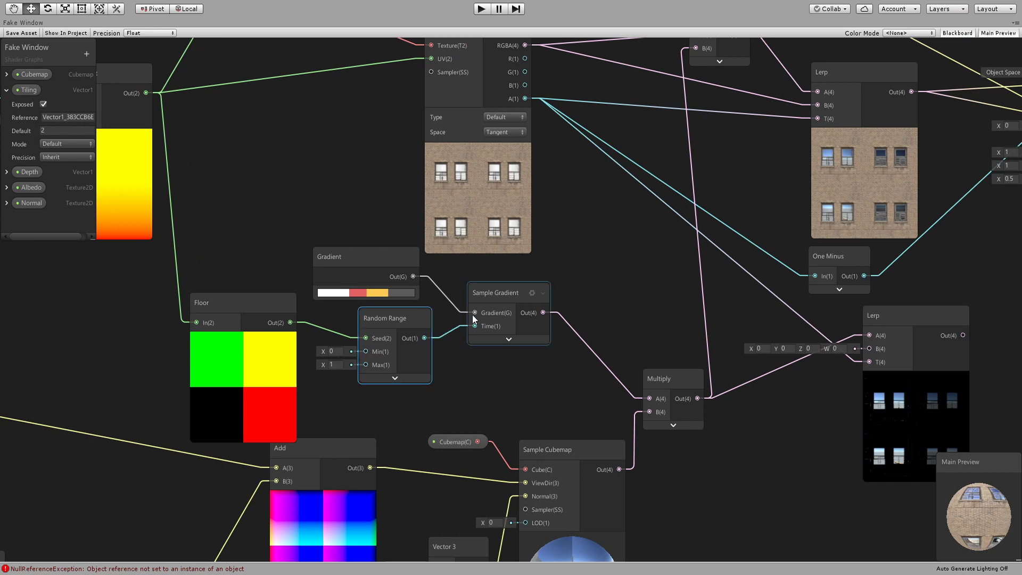
pyautogui.moveTo(362, 261); pyautogui.dragTo(365, 261)
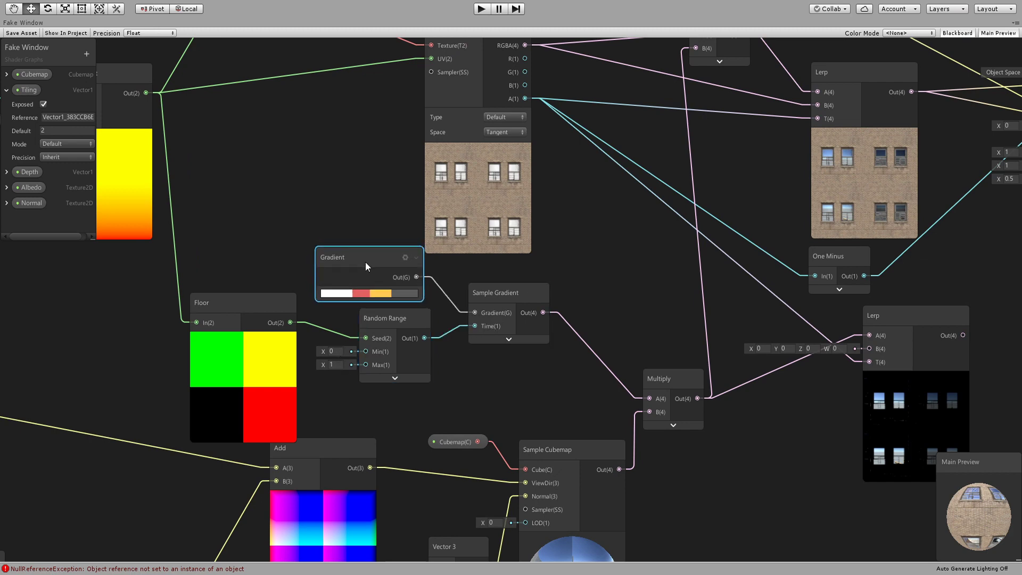
# Connect the Sample Gradient output directly to the PBR Master's Albedo input, replacing the Lerp link.
pyautogui.scroll(-3, 570, 352)
pyautogui.moveTo(360, 376); pyautogui.dragTo(686, 227)
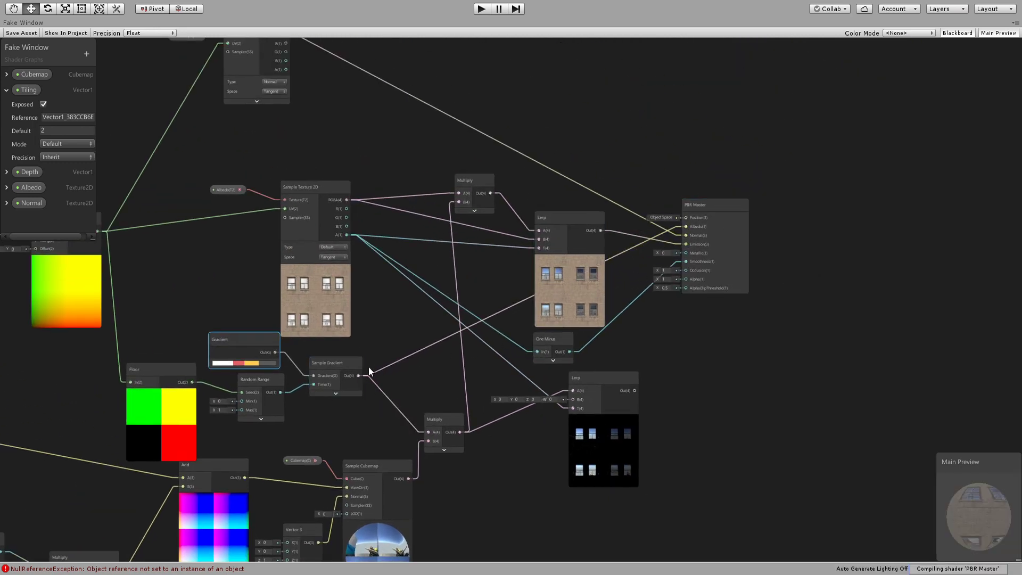
# Connect the Sample Gradient output to the PBR Master's Emission input as well and bring the cube's scene view back beside the graph.
pyautogui.moveTo(363, 375); pyautogui.dragTo(684, 244)
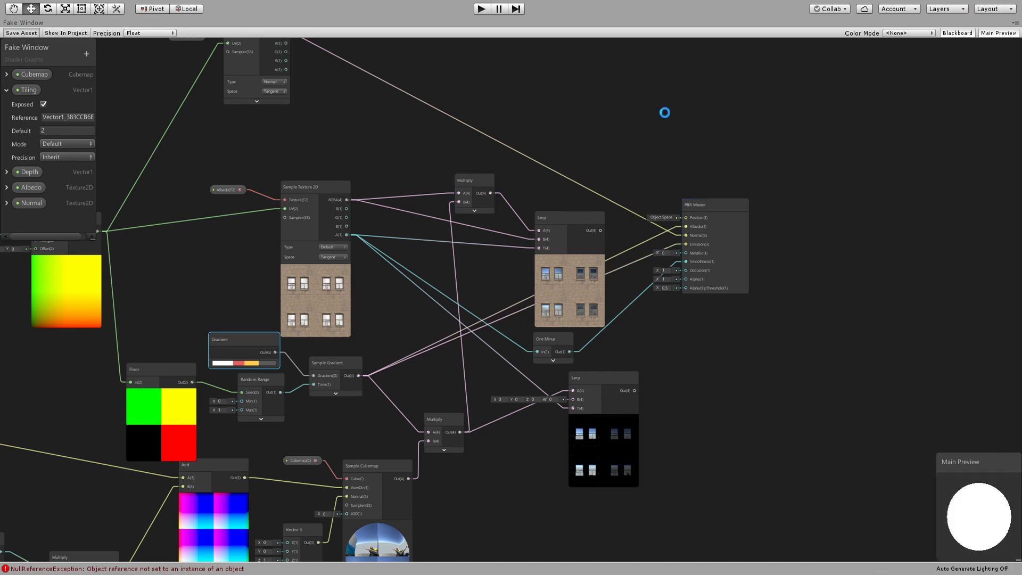
pyautogui.click(668, 115)
pyautogui.hotkey('shift', 'space')
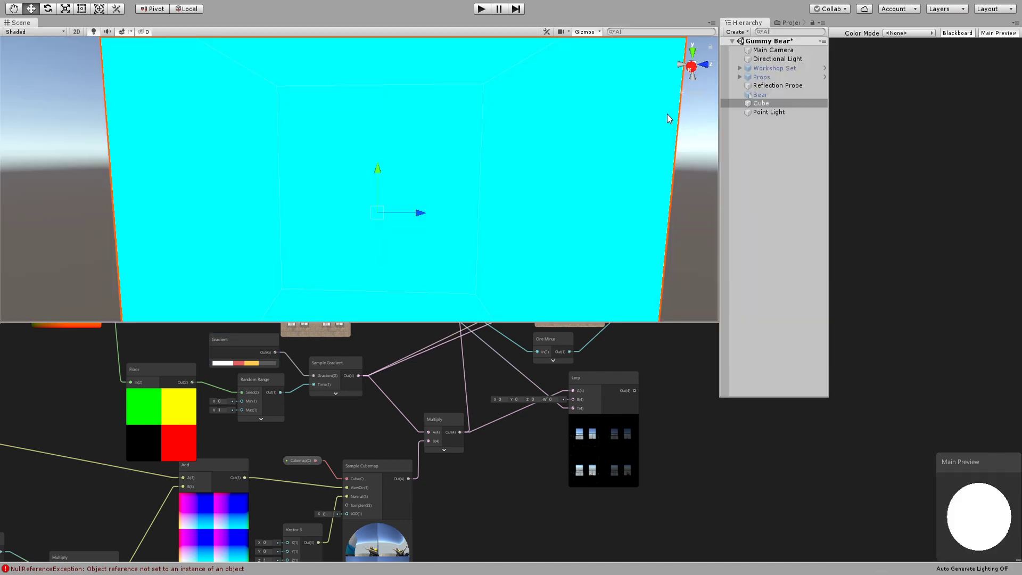
# Raise the cube's Fake Window material Tiling to 8.45 to preview more gradient-colored cells.
pyautogui.press('s')
pyautogui.moveTo(517, 192)
pyautogui.mouseDown(button='right')
pyautogui.moveTo(521, 179)
pyautogui.moveTo(517, 222)
pyautogui.moveTo(524, 190)
pyautogui.mouseUp(button='right')
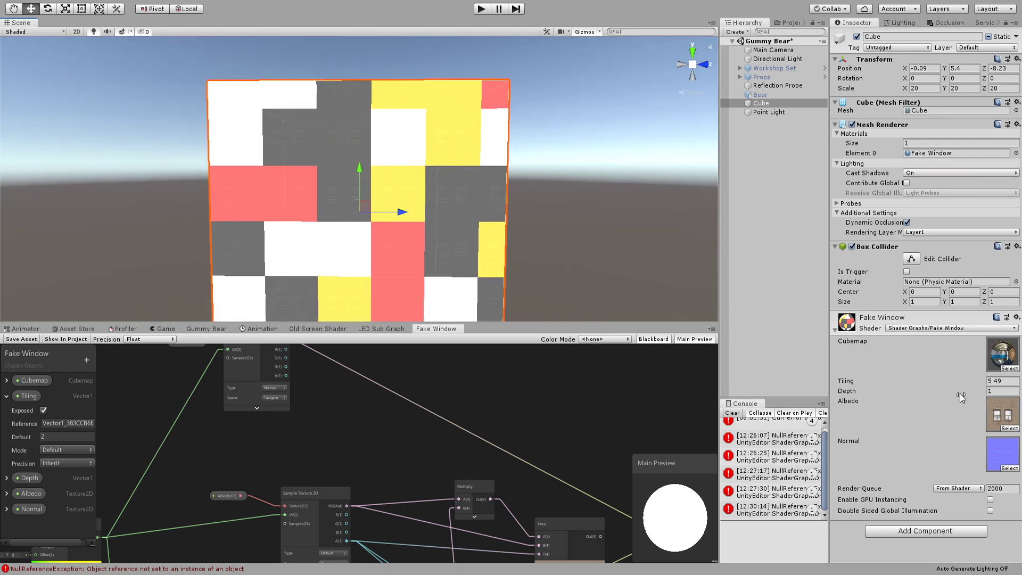
pyautogui.moveTo(944, 376); pyautogui.dragTo(1002, 394)
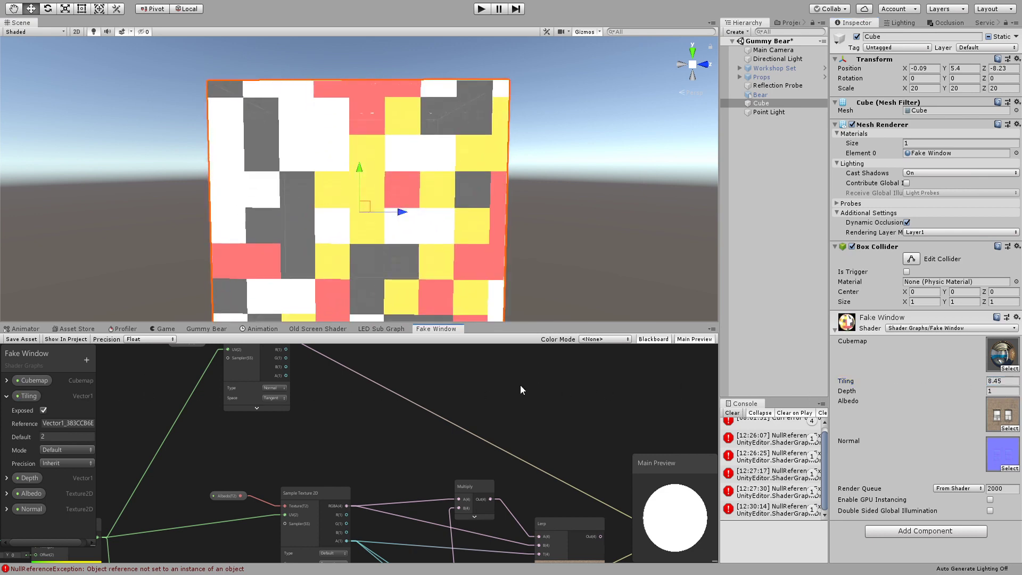
# Maximize the graph and reconnect the facade Lerp to the PBR Master's Albedo and the black-masked Lerp to its Emission.
pyautogui.hotkey('shift', 'space')
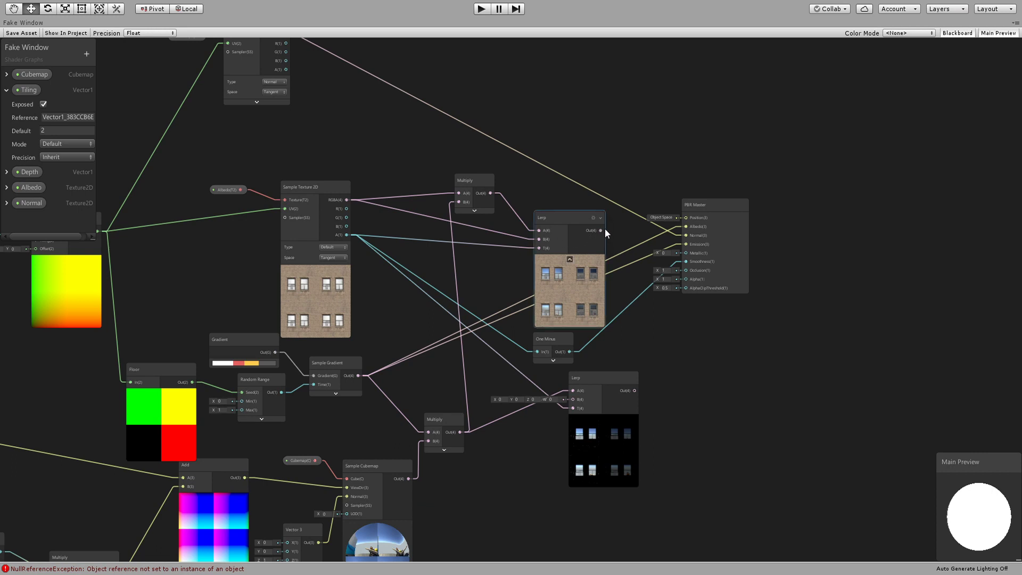
pyautogui.moveTo(601, 230); pyautogui.dragTo(686, 226)
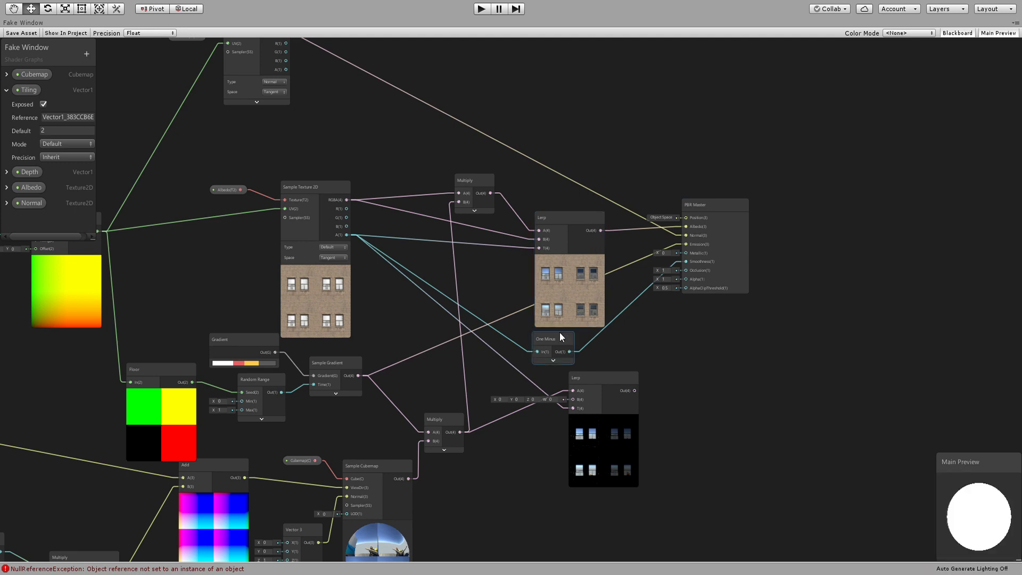
pyautogui.moveTo(635, 390); pyautogui.dragTo(686, 244)
# Examine how the Sample Gradient and Sample Cubemap outputs are multiplied and passed on to the facade texture's Multiply node.
pyautogui.scroll(5, 395, 296)
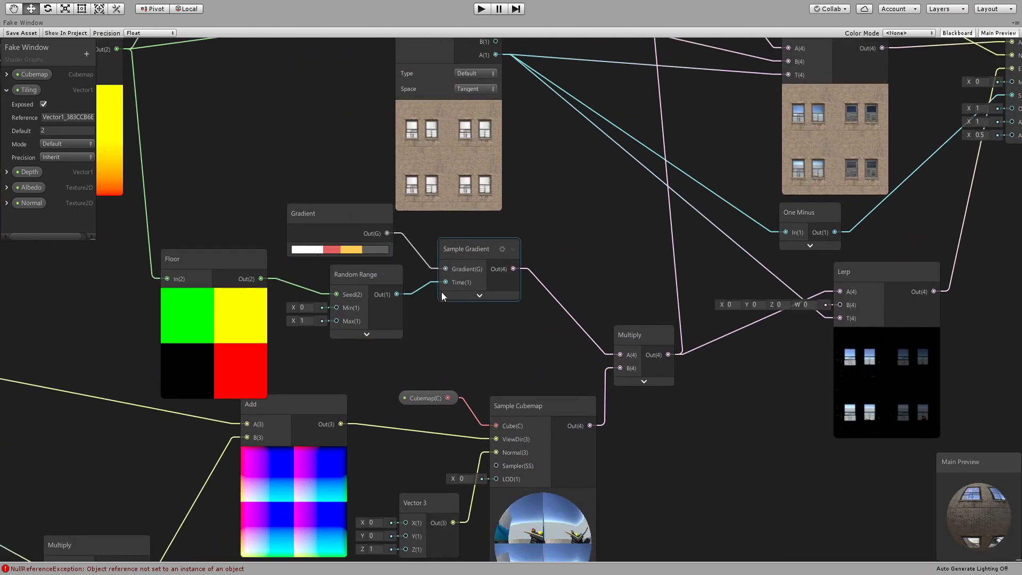
pyautogui.moveTo(518, 333); pyautogui.dragTo(441, 259, button='middle')
pyautogui.click(471, 350)
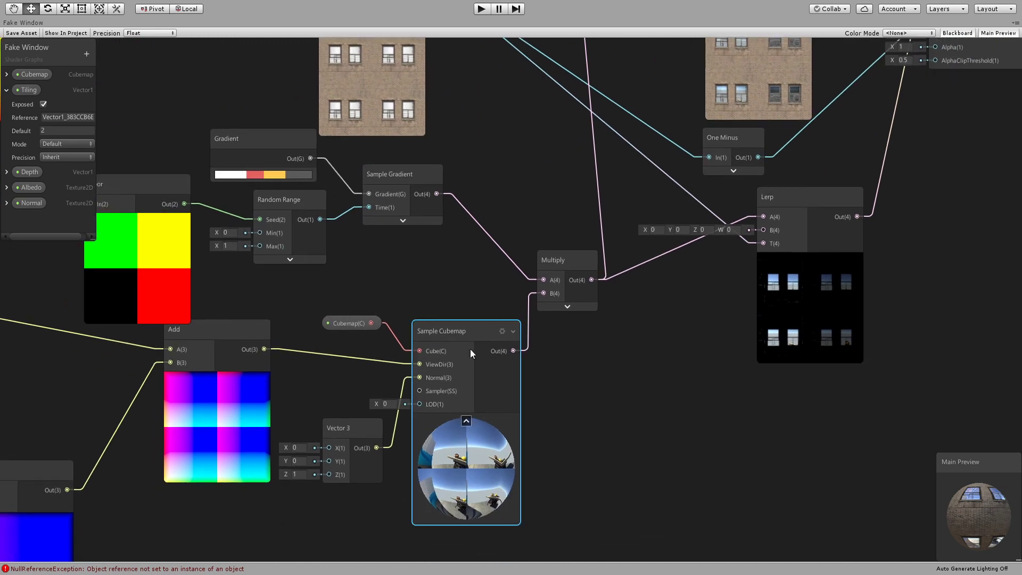
pyautogui.scroll(-1, 549, 229)
pyautogui.moveTo(549, 229); pyautogui.dragTo(394, 381, button='middle')
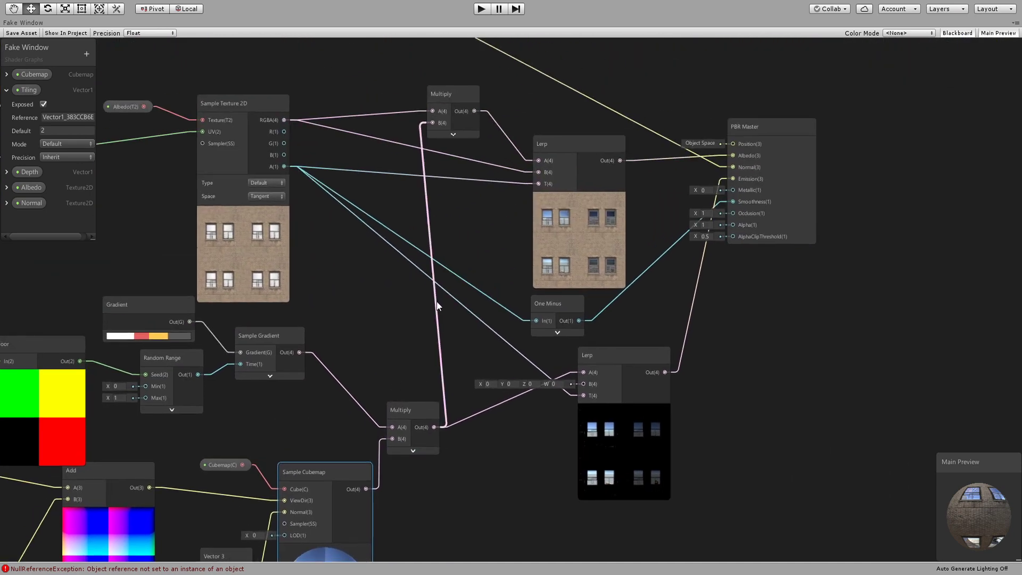
pyautogui.scroll(1, 423, 128)
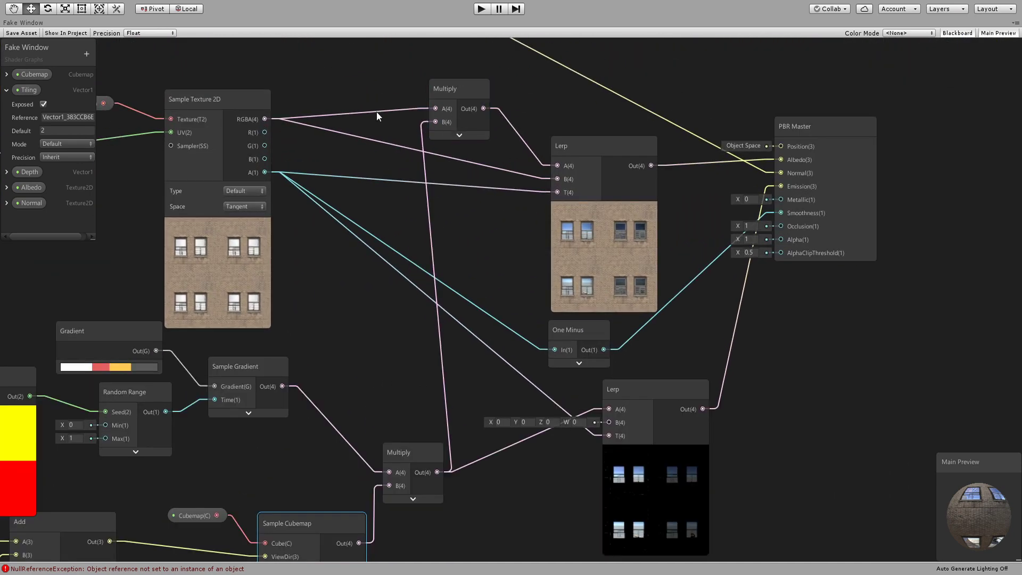
# Nudge the facade Lerp node slightly up and the emission Lerp node slightly to the right.
pyautogui.moveTo(609, 180); pyautogui.dragTo(608, 175)
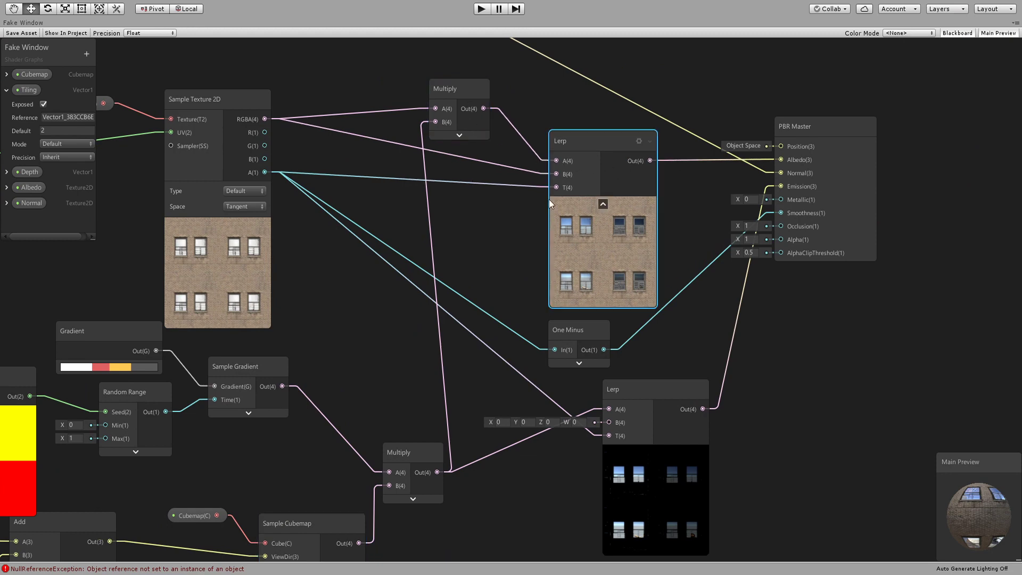
pyautogui.moveTo(451, 317); pyautogui.dragTo(400, 286, button='middle')
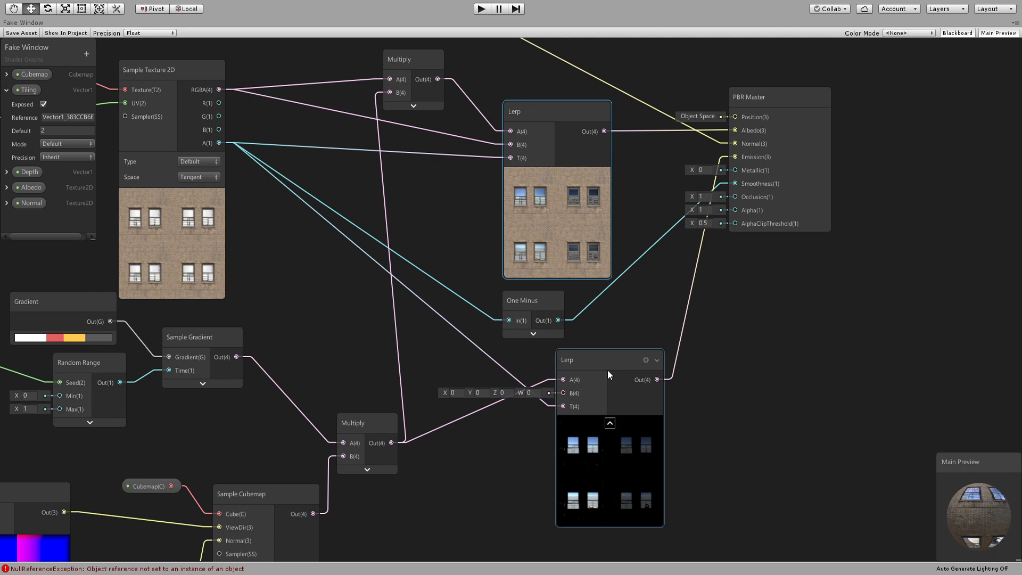
pyautogui.click(360, 438)
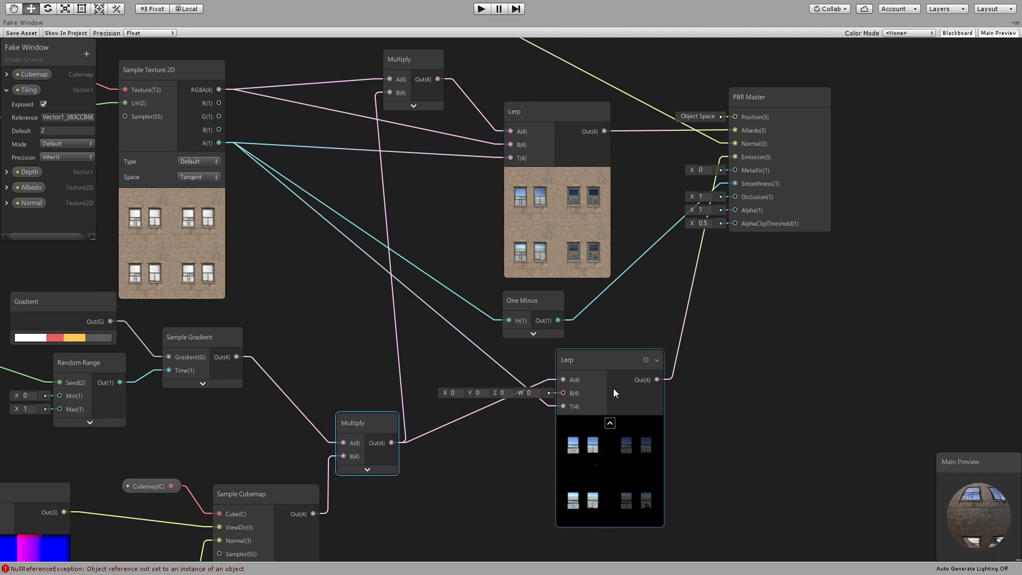
pyautogui.moveTo(613, 390); pyautogui.dragTo(622, 393)
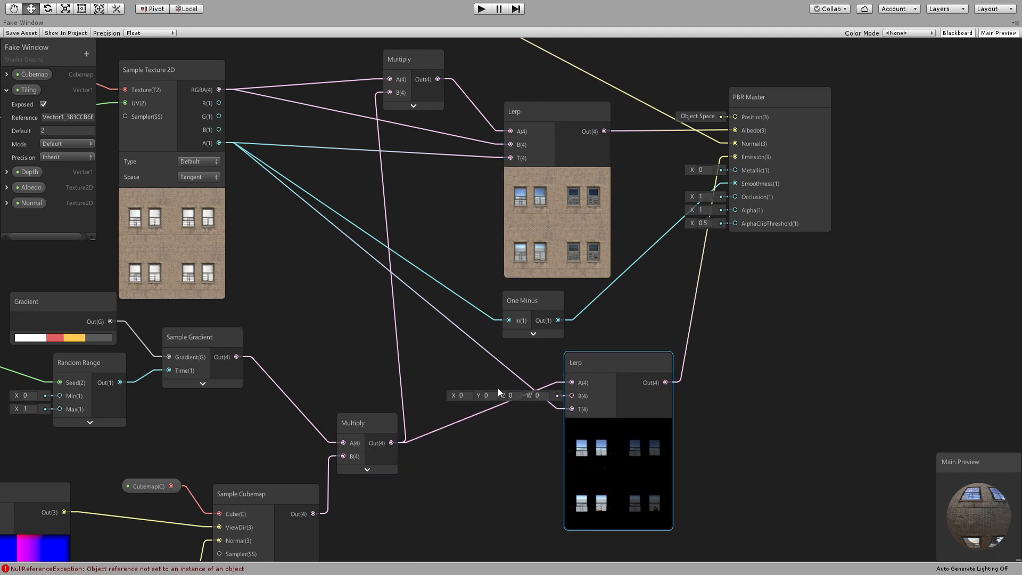
# Shift the One Minus node feeding the Smoothness input slightly to the right.
pyautogui.moveTo(452, 364); pyautogui.dragTo(548, 394, button='middle')
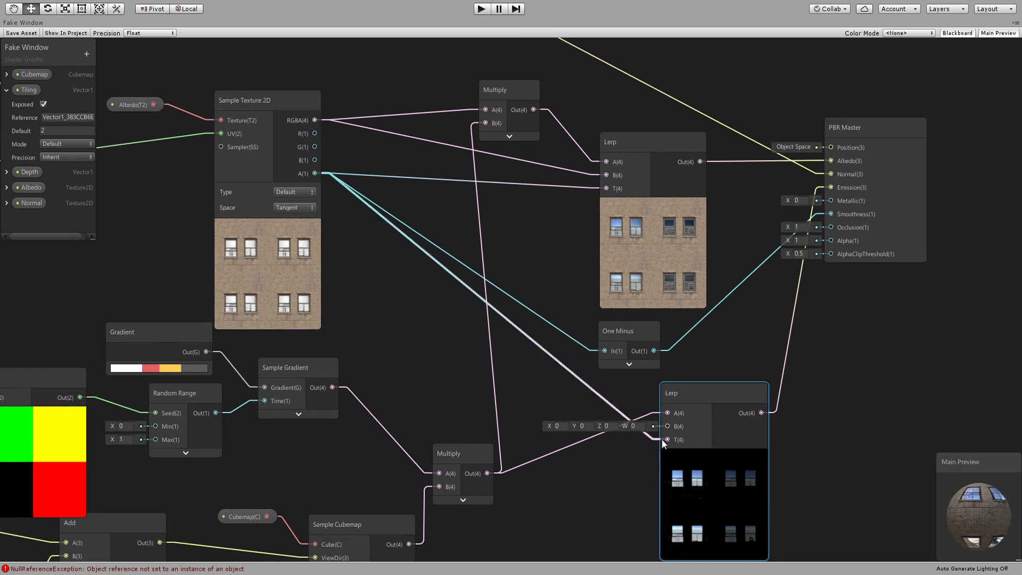
pyautogui.moveTo(659, 439); pyautogui.dragTo(599, 398, button='middle')
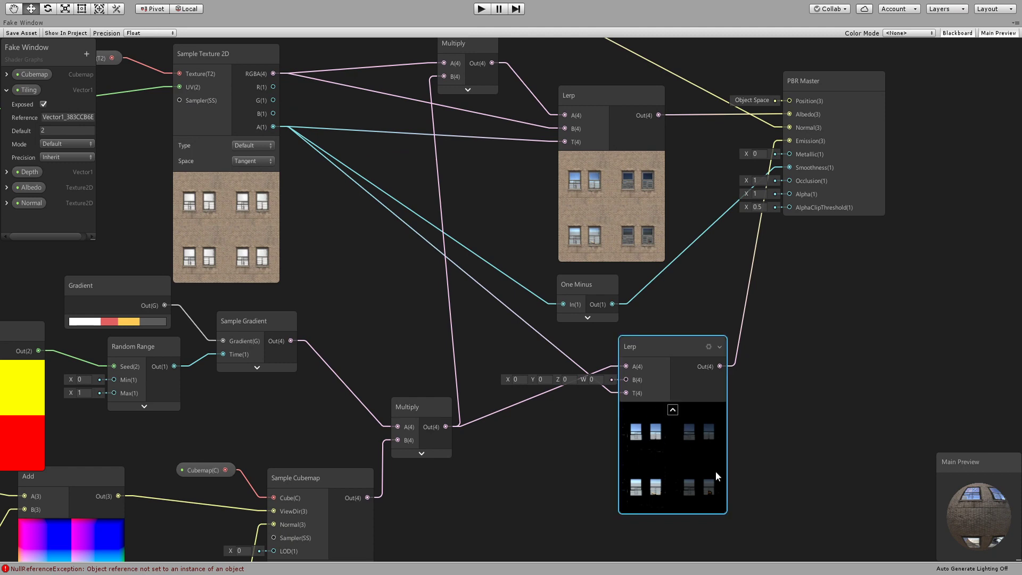
pyautogui.moveTo(699, 380); pyautogui.dragTo(586, 464, button='middle')
pyautogui.moveTo(586, 462); pyautogui.dragTo(569, 461)
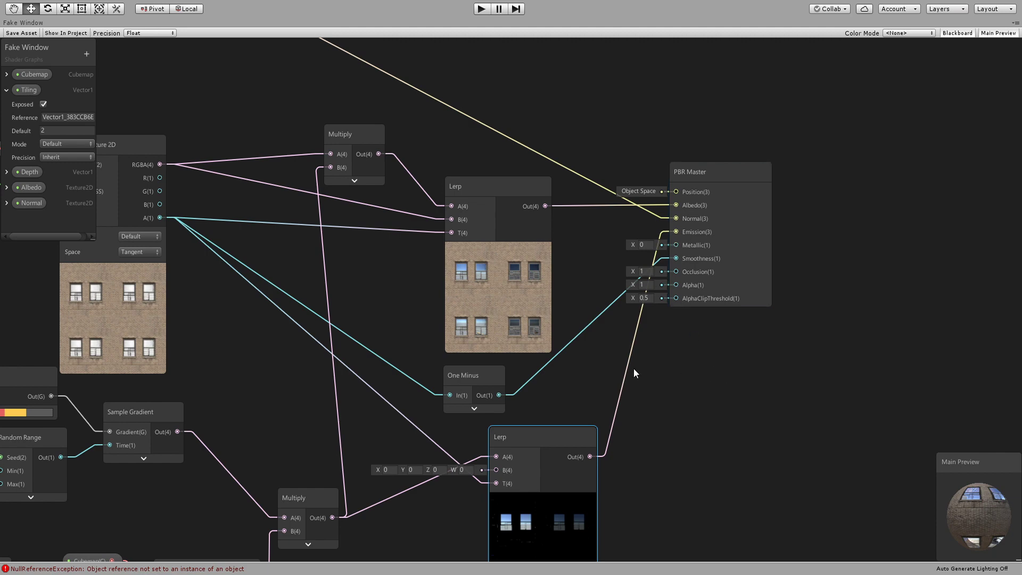
pyautogui.moveTo(428, 364); pyautogui.dragTo(514, 364, button='middle')
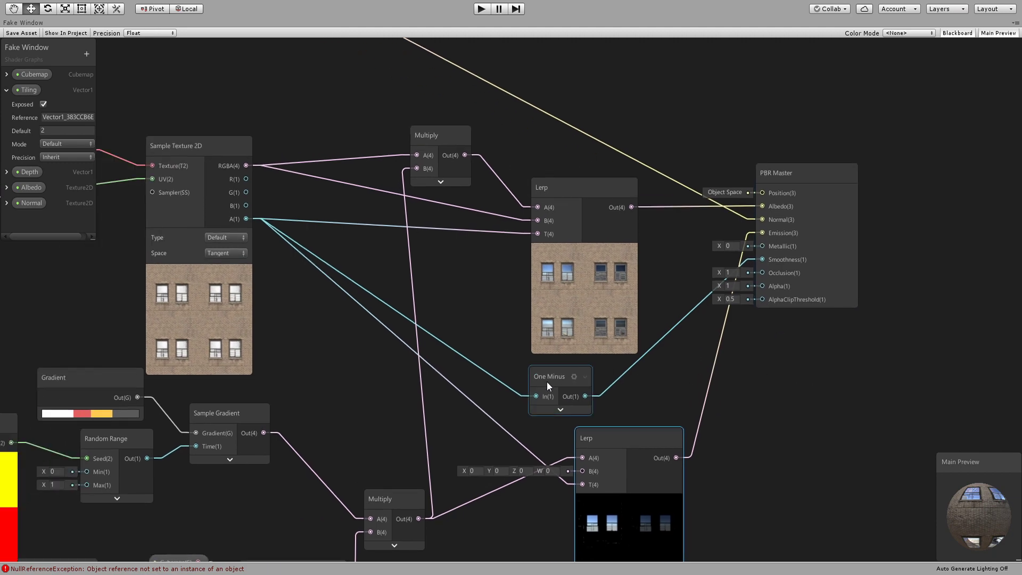
pyautogui.moveTo(547, 381); pyautogui.dragTo(567, 381)
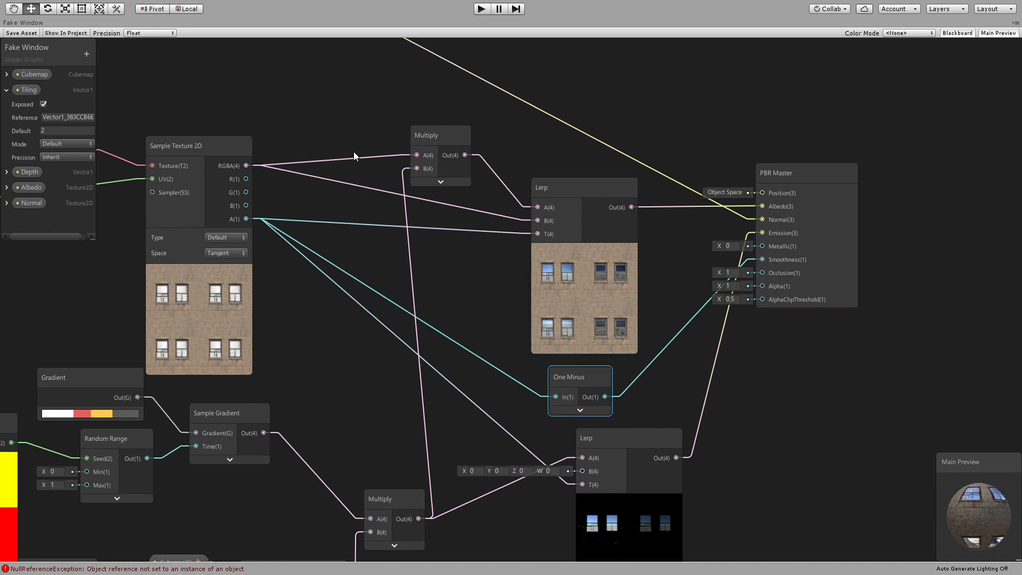
# Save the Fake Window shader graph asset and restore the editor layout with the scene view.
pyautogui.moveTo(390, 86); pyautogui.dragTo(264, 184, button='middle')
pyautogui.click(16, 36)
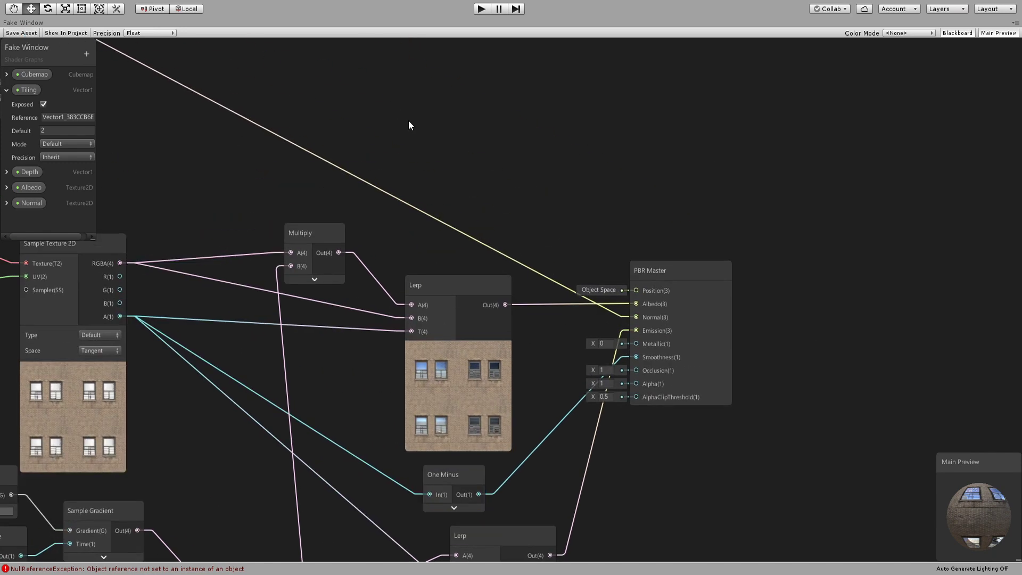
pyautogui.hotkey('shift', 'space')
# Examine the fake windows on the cube's facade from several viewpoints in a maximized scene view.
pyautogui.press('w')
pyautogui.moveTo(493, 218); pyautogui.dragTo(533, 231, button='right')
pyautogui.press('d')
pyautogui.press('a')
pyautogui.press('s')
pyautogui.hotkey('shift', 'space')
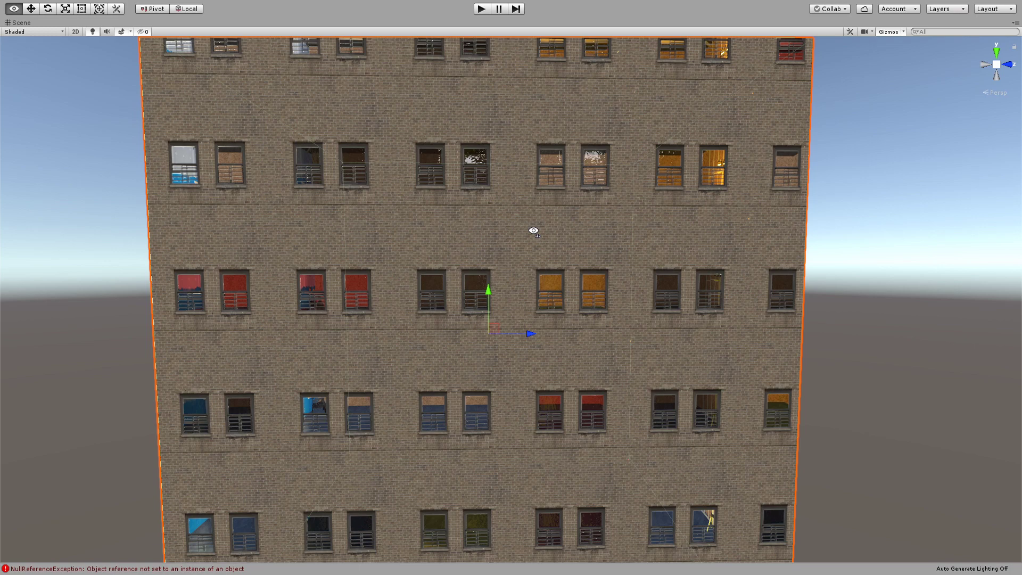
pyautogui.moveTo(534, 231); pyautogui.dragTo(534, 231, button='right')
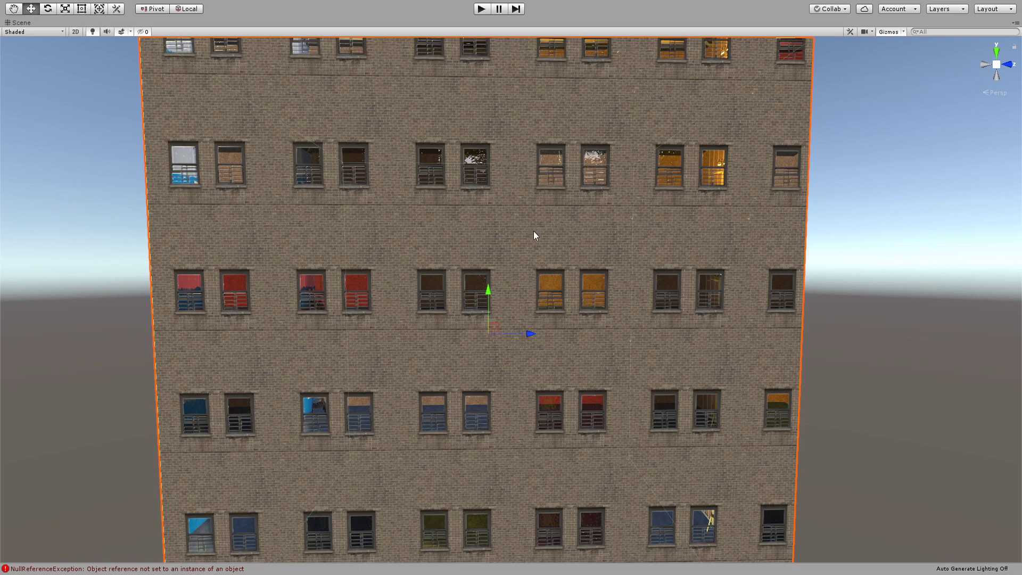